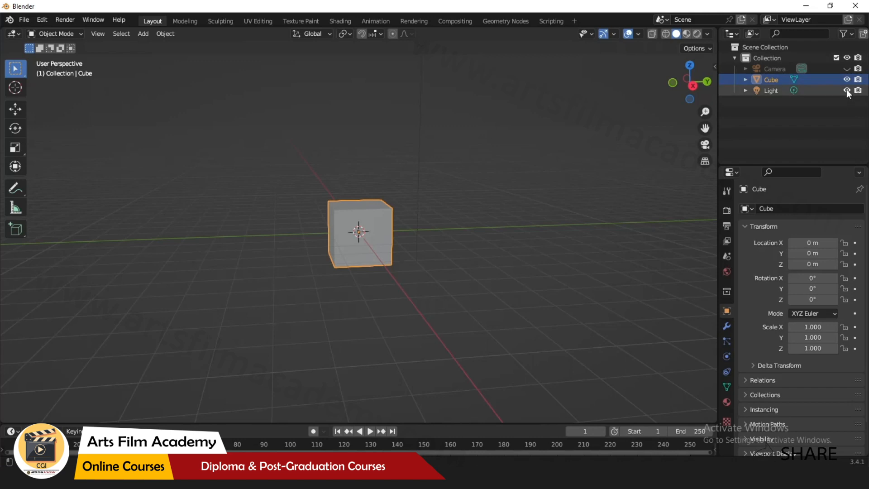
Hide the light from the viewport.
middle_click_drag(353, 181, 367, 195)
scroll(536, 287, "down", 2)
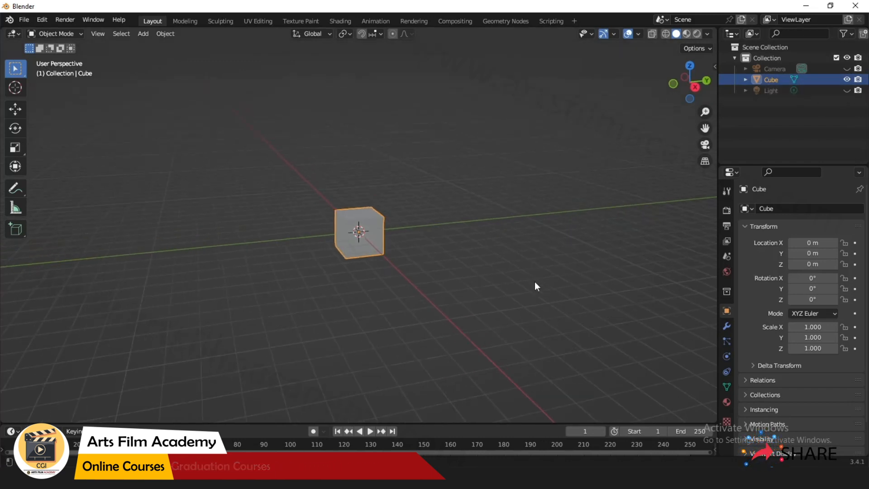
Drag the tete_left image from the file explorer into the viewport as a reference image.
key("alt+Tab")
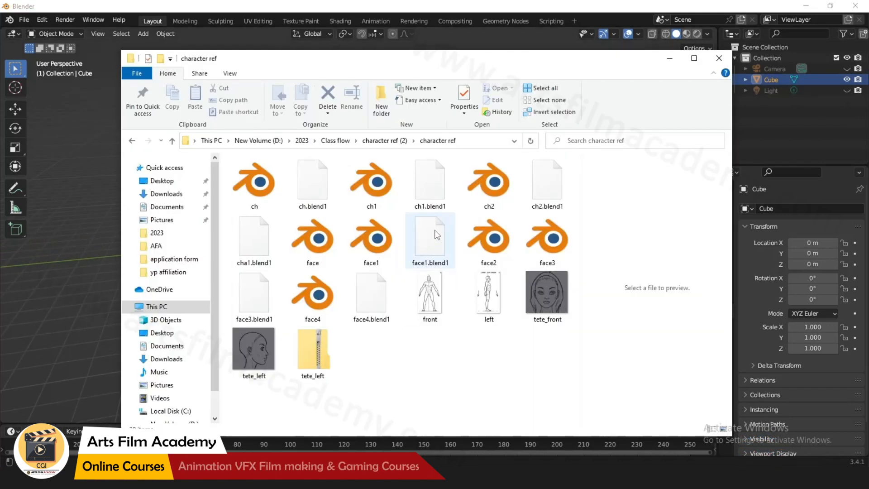
left_click_drag(389, 72, 609, 63)
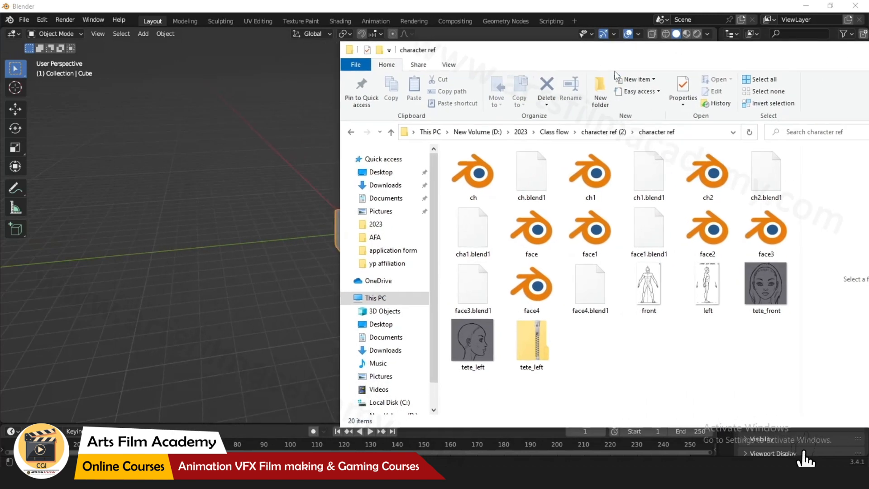
left_click(495, 364)
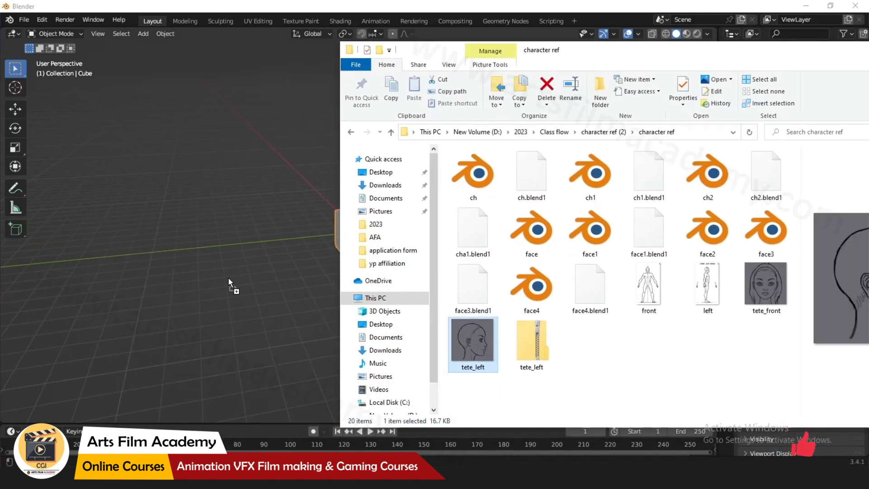
left_click_drag(222, 297, 222, 298)
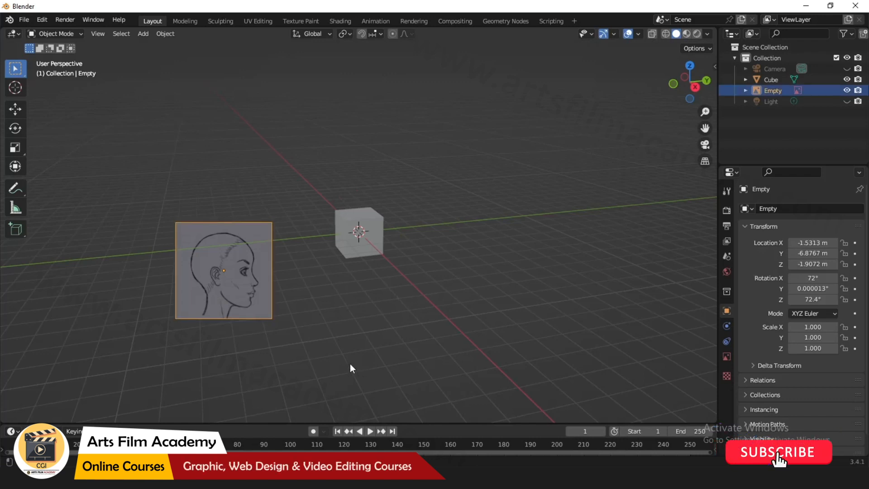
Open the sidebar and set the reference image's location to 0 on X, Y and Z.
middle_click_drag(350, 363, 292, 297)
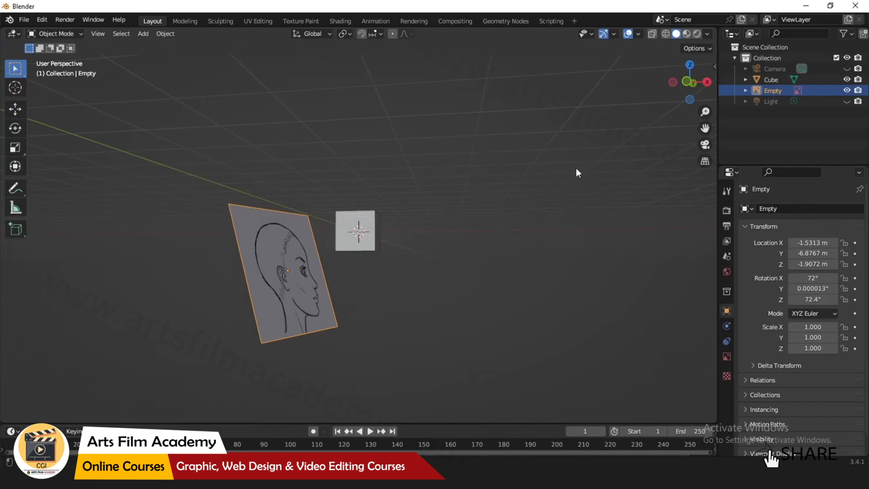
key("n")
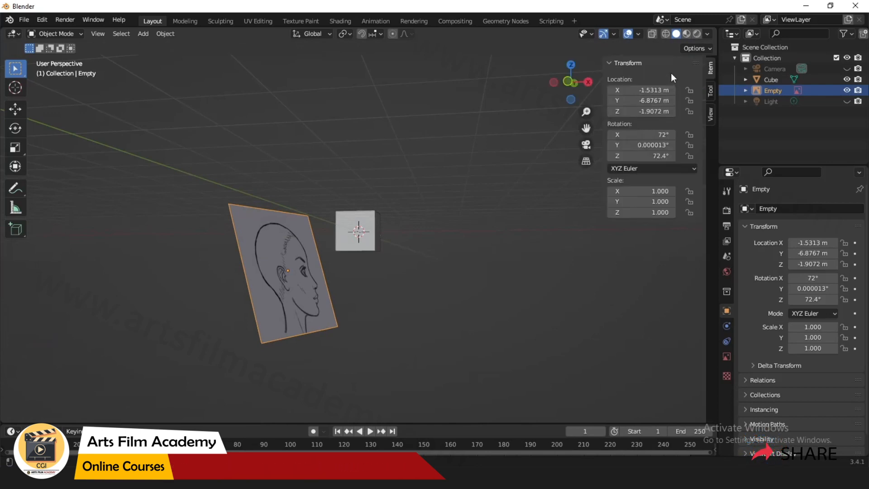
mouse_move(653, 90)
left_mouse_down()
mouse_move(653, 111)
mouse_move(654, 91)
left_mouse_up()
type("0")
key("Return")
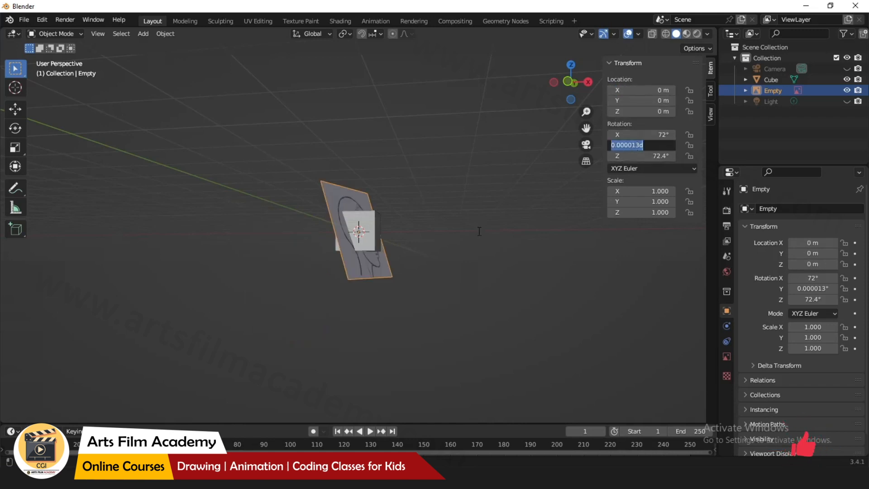
key("Return")
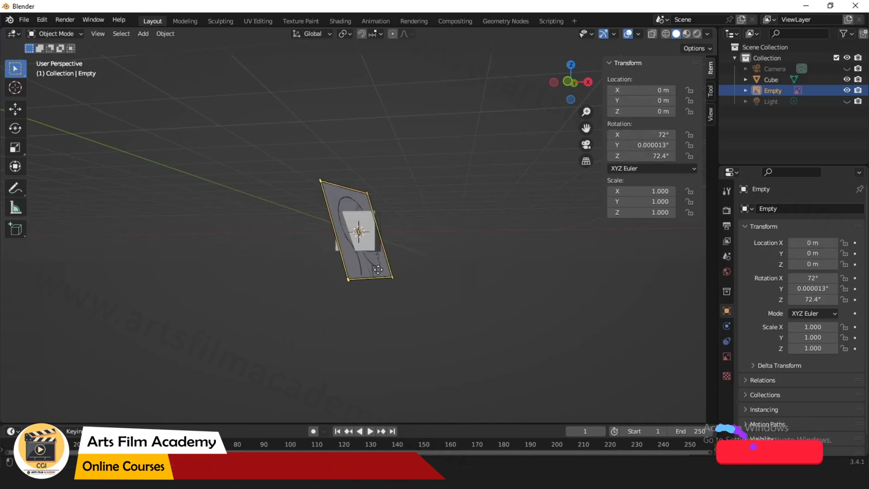
Delete the tete_left reference image.
key("Delete")
middle_click_drag(495, 270, 445, 295)
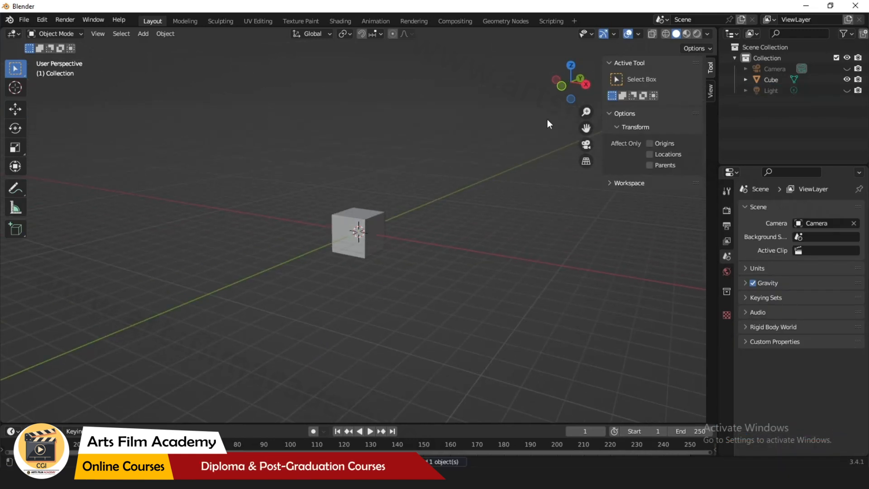
Switch to front orthographic view, then select and hide the cube.
left_click(562, 86)
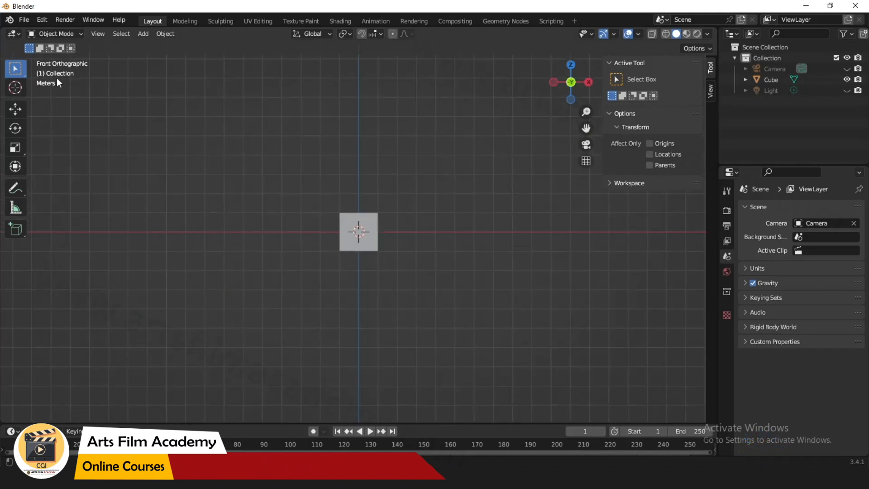
scroll(294, 180, "up", 5)
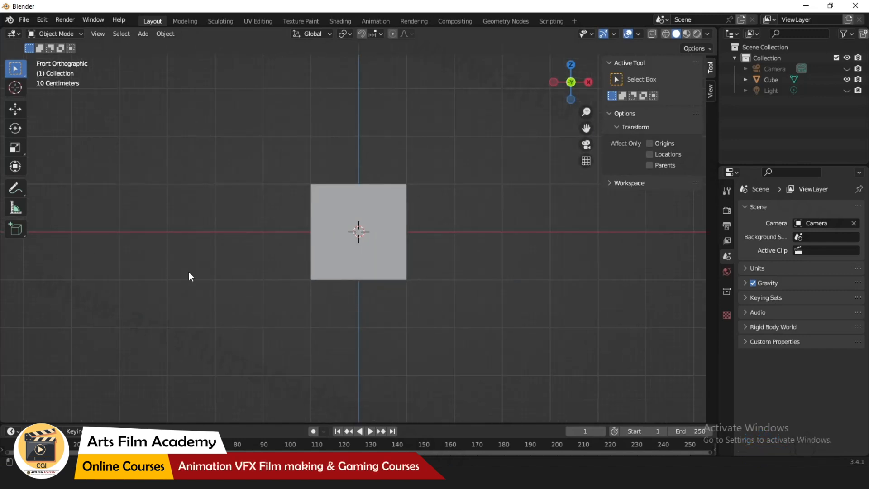
left_click(404, 264)
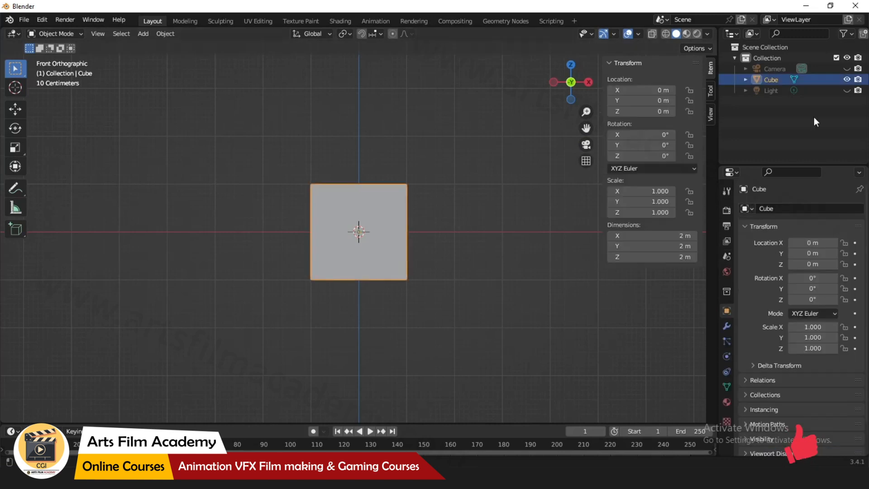
left_click(847, 79)
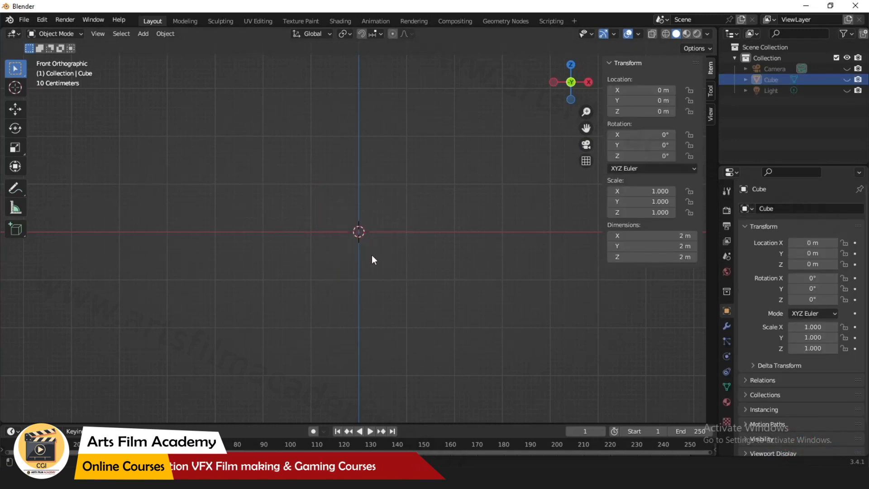
Drag the tete_front image from the file explorer into the front viewport.
key("alt+Tab")
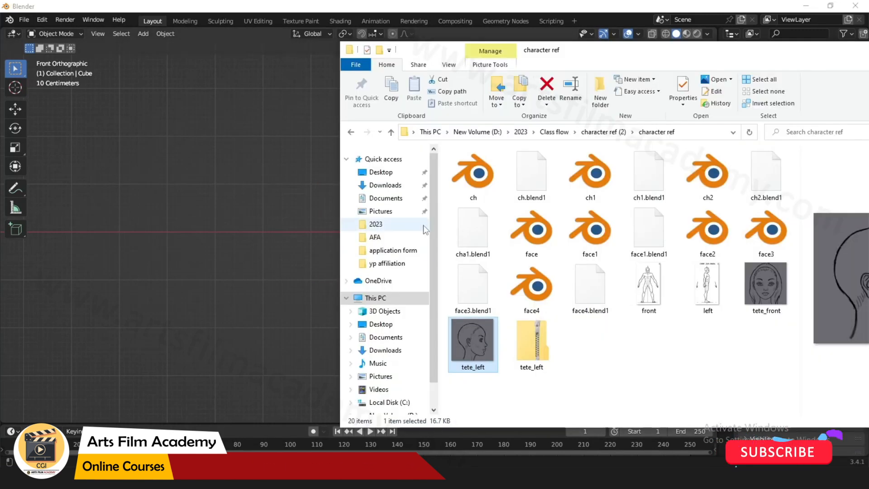
left_click(759, 282)
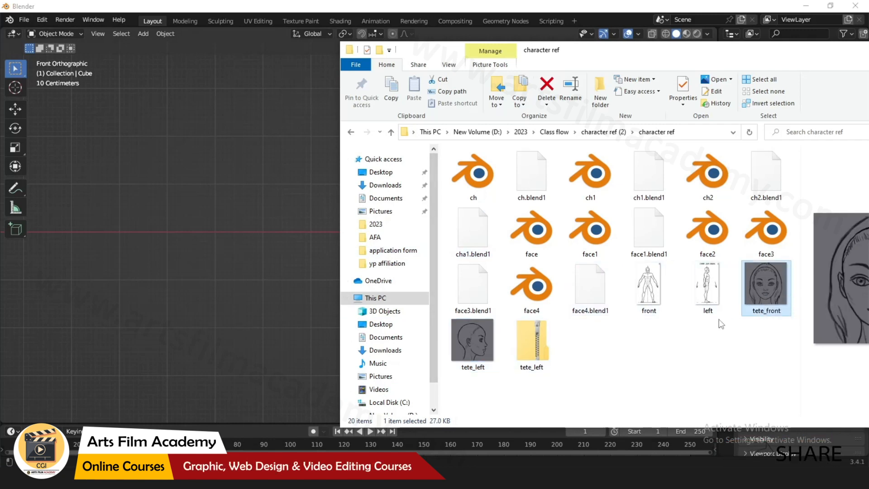
left_click_drag(768, 285, 281, 150)
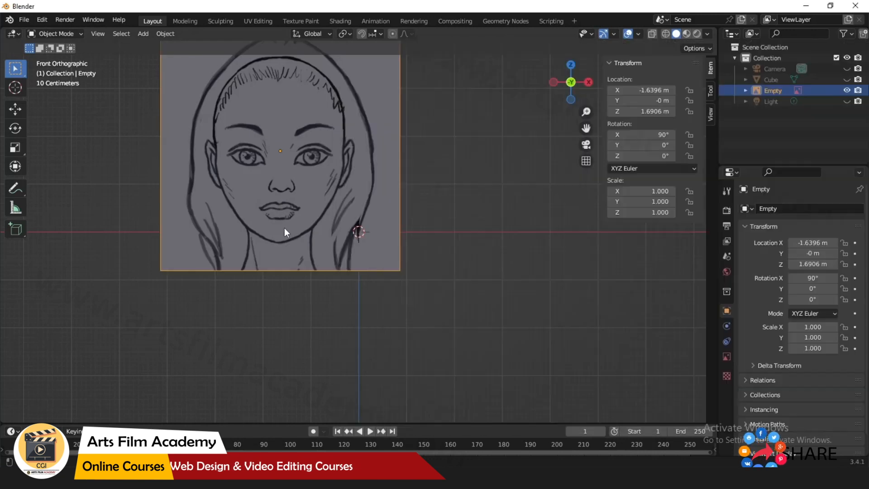
Delete the dropped tete_front image.
scroll(362, 229, "down", 2)
middle_click_drag(362, 228, 520, 295)
middle_click_drag(412, 243, 491, 283)
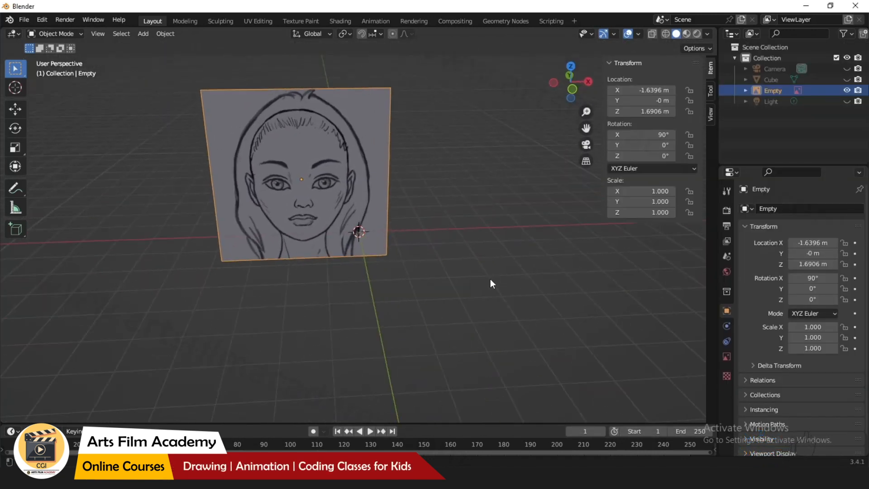
key("Delete")
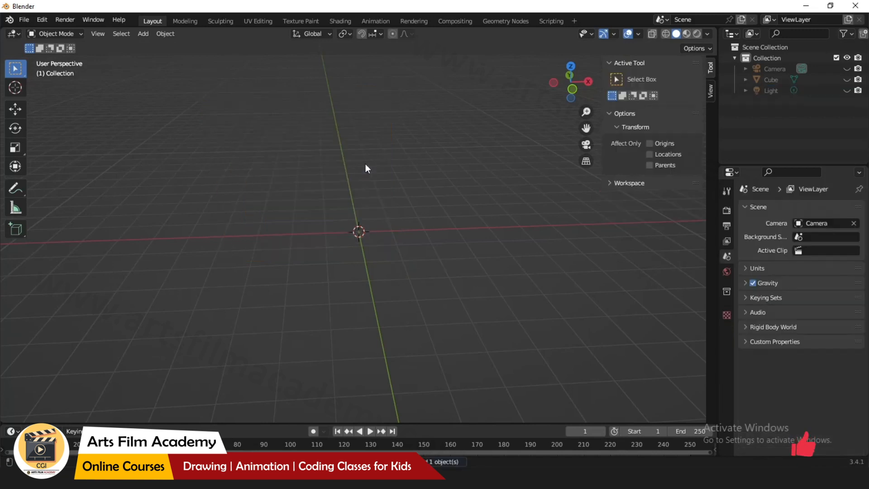
In front view, add tete_front.jpg from the character ref folder as a reference image.
left_click(569, 90)
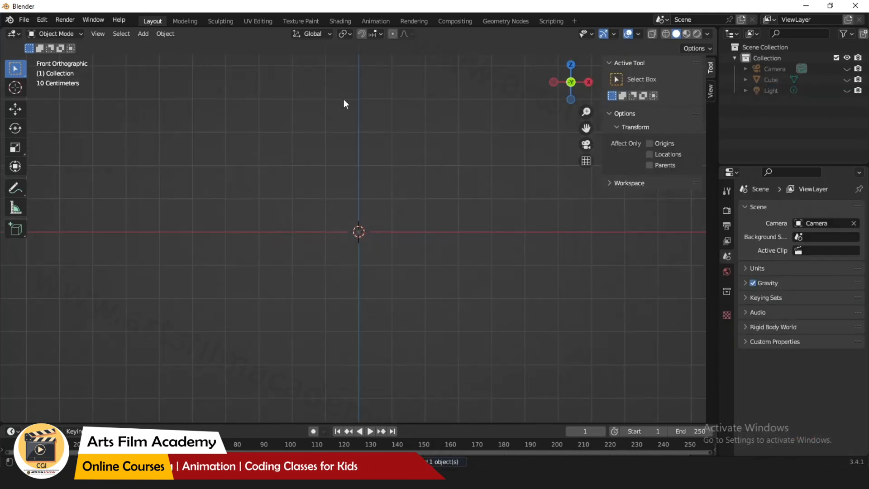
left_click(141, 34)
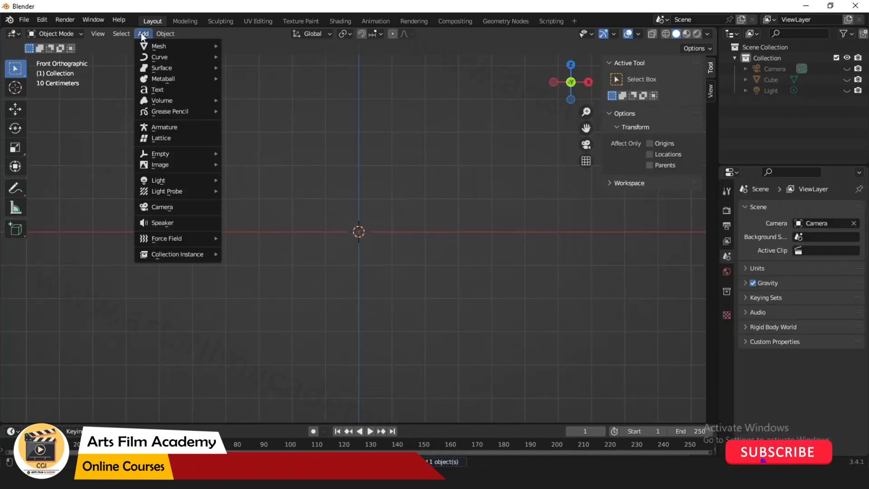
mouse_move(170, 154)
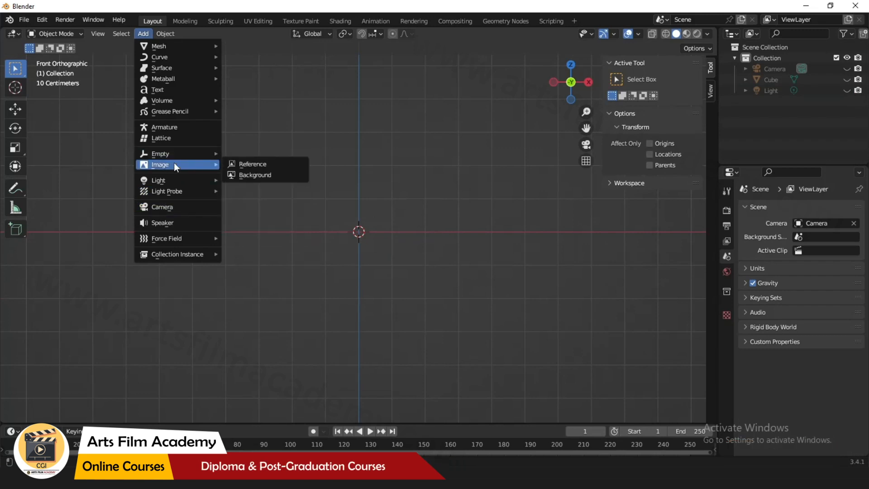
left_click(269, 163)
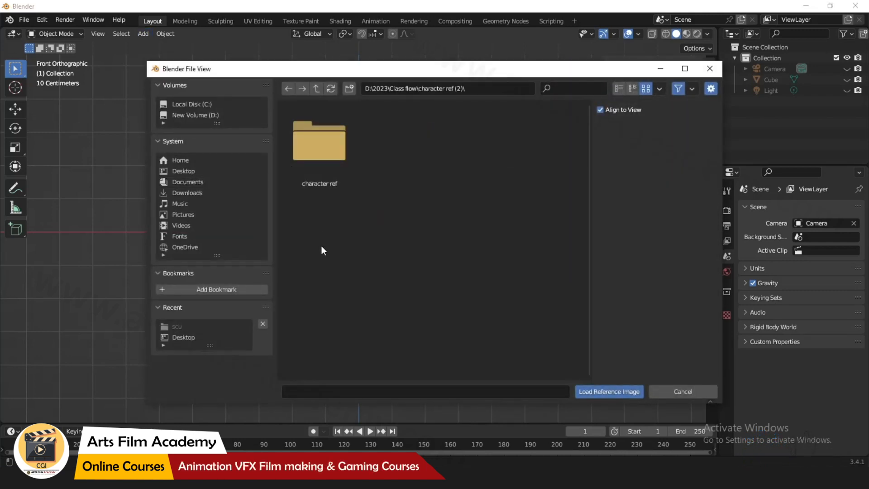
left_click(321, 158)
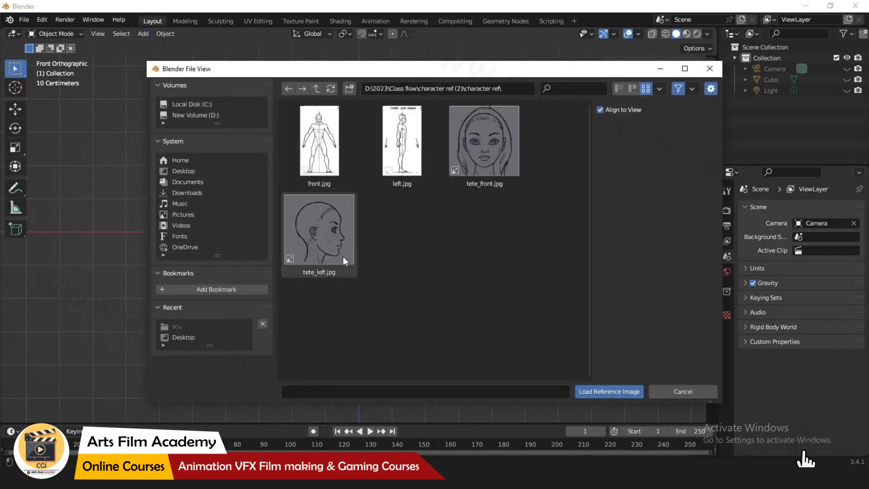
left_click(497, 149)
left_click(608, 392)
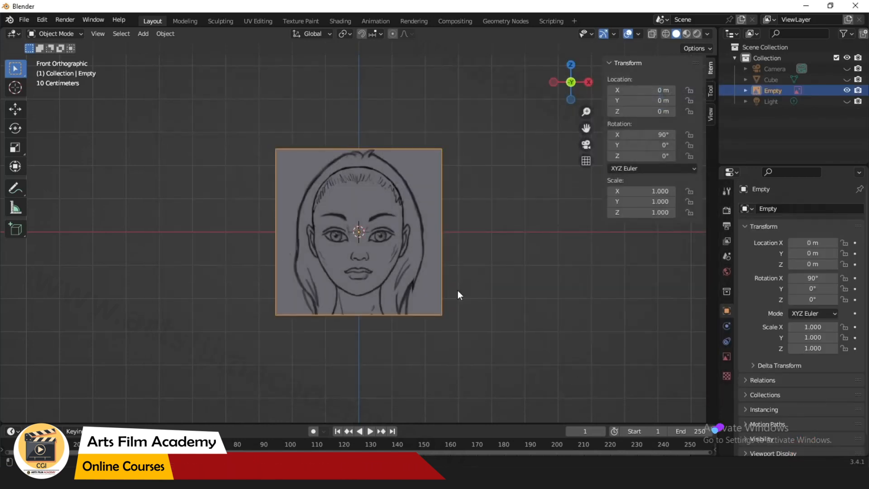
Delete the tete_front reference image.
middle_click_drag(505, 254, 441, 235)
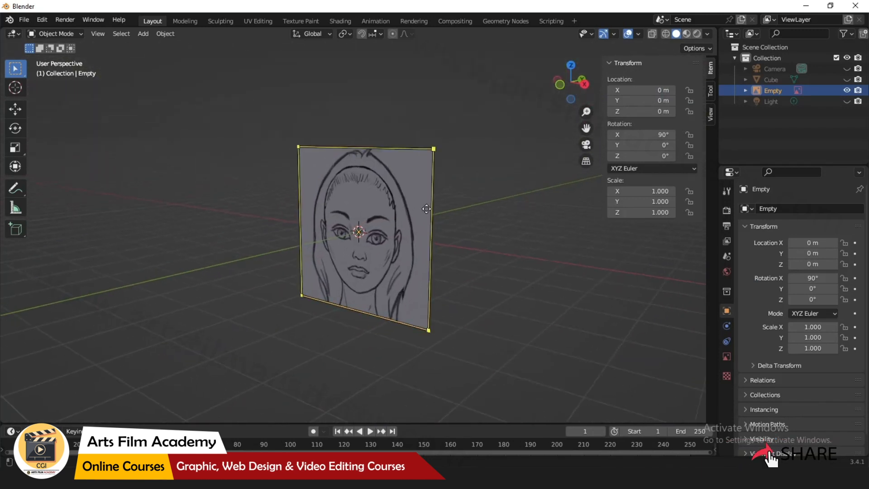
key("Delete")
left_click_drag(571, 93, 558, 110)
In front view, add tete_front.jpg from the character ref folder as a background image.
left_click(566, 84)
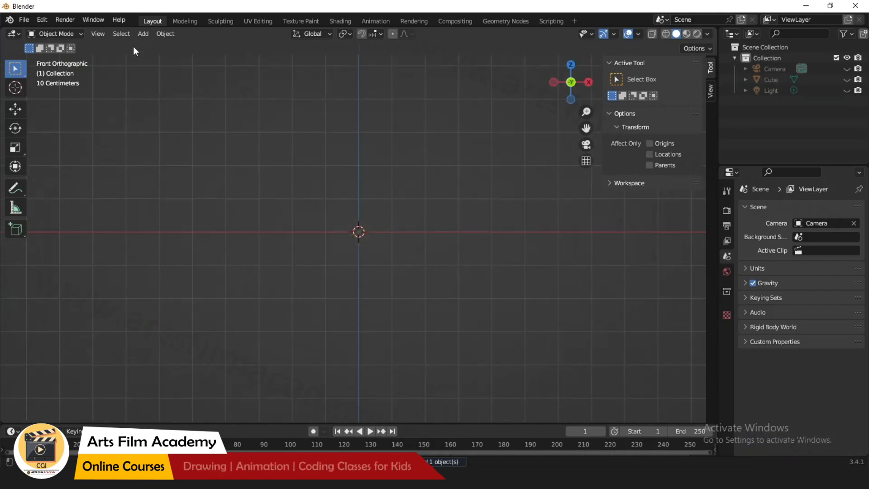
left_click(144, 34)
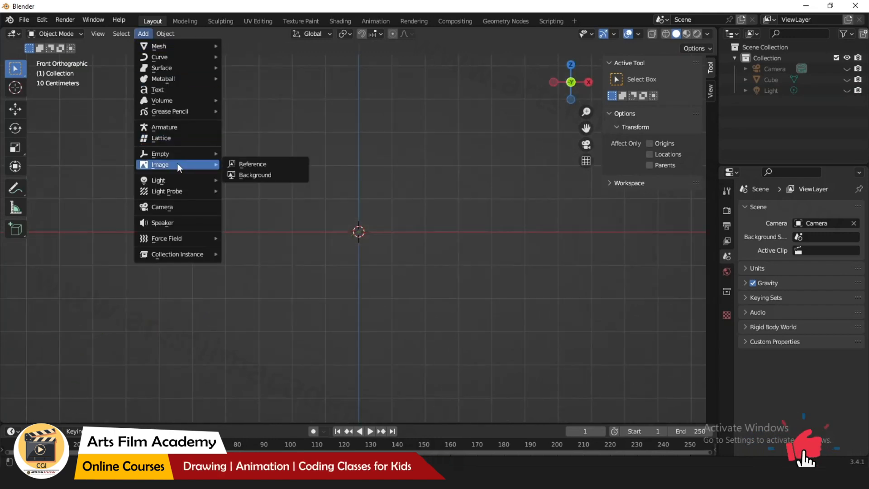
mouse_move(194, 167)
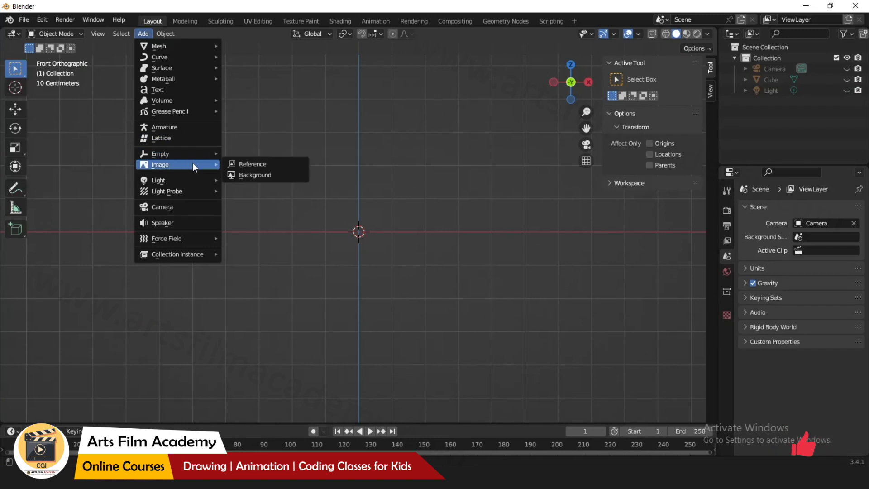
left_click(258, 175)
left_click(189, 326)
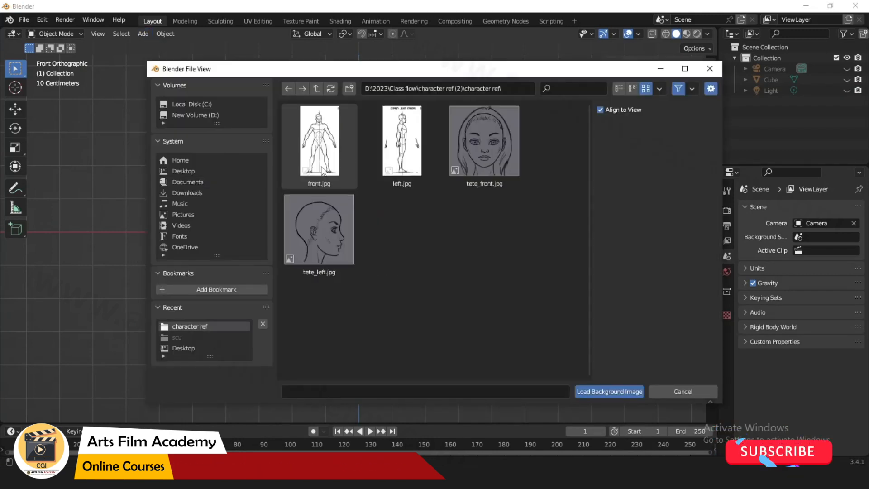
left_click(493, 154)
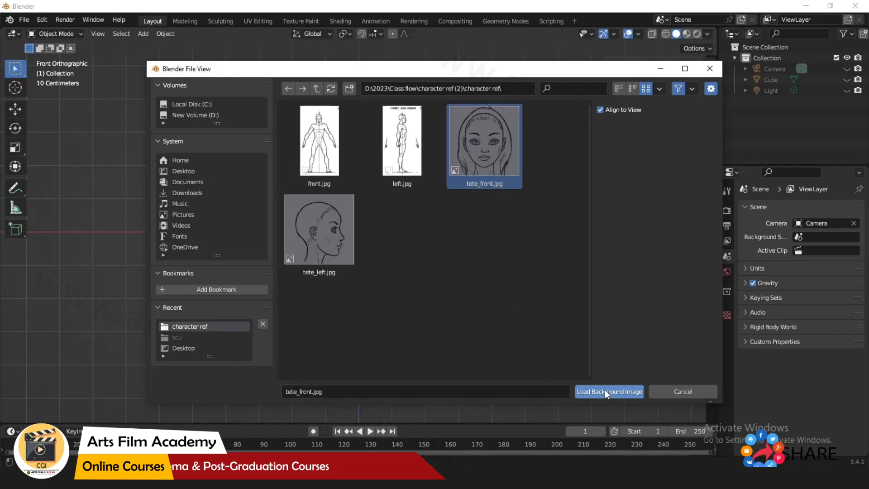
left_click(604, 389)
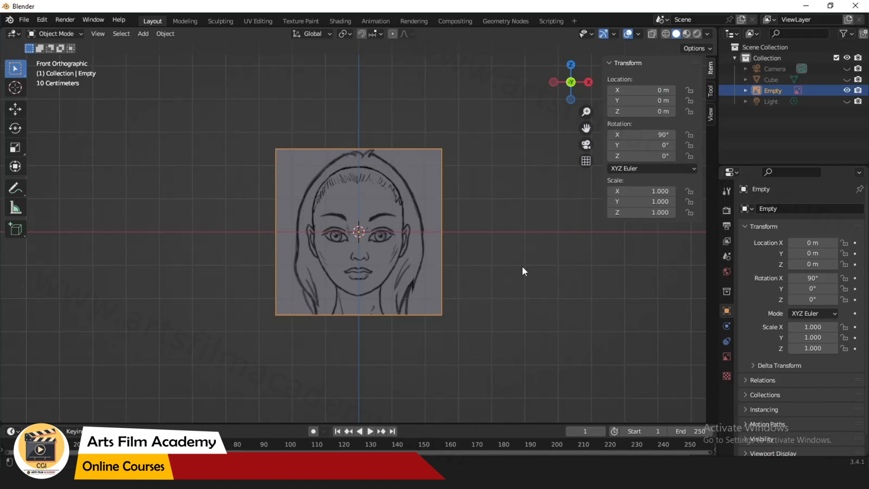
middle_click_drag(522, 267, 495, 306)
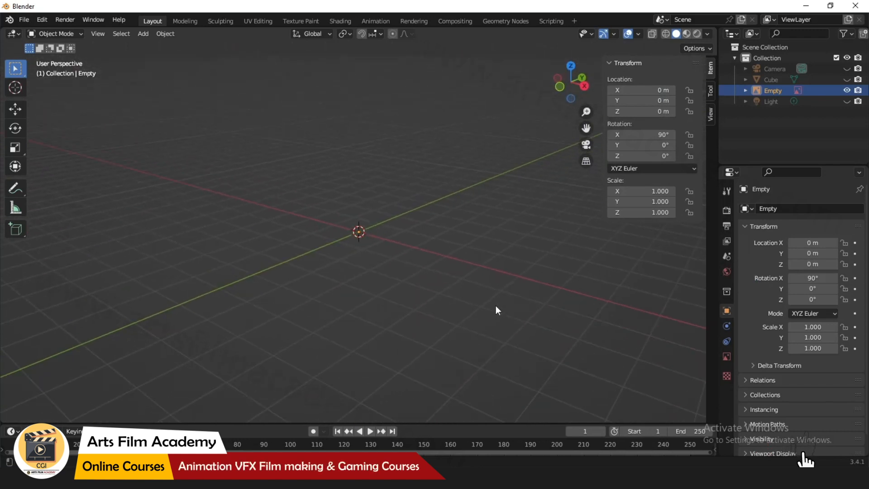
left_click(164, 33)
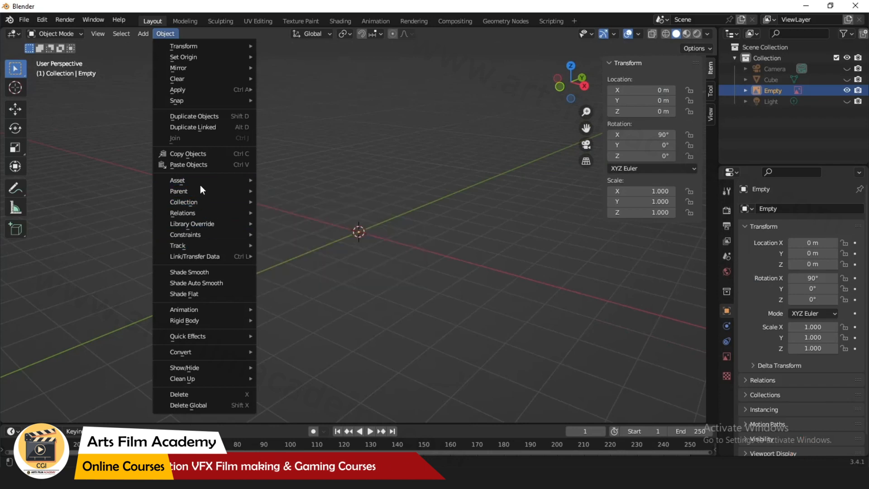
left_click(143, 33)
mouse_move(167, 165)
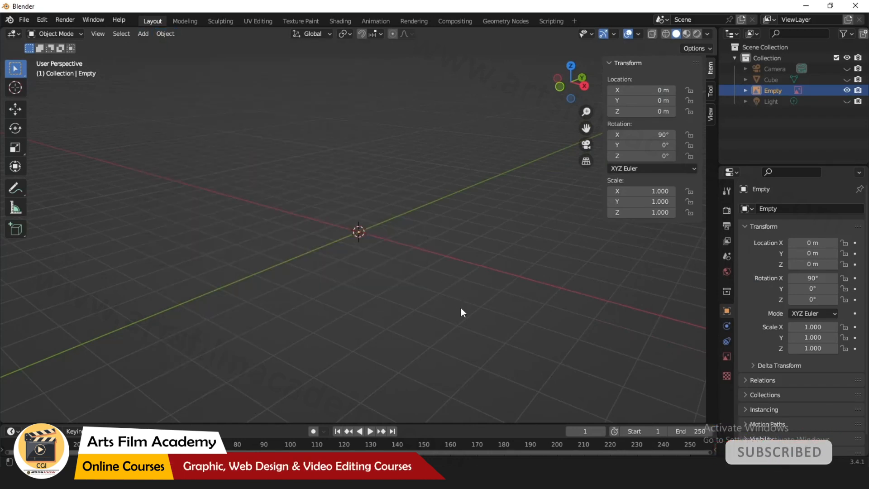
Select the Empty, switch to front view and open its image object data properties.
middle_click_drag(292, 301, 318, 320)
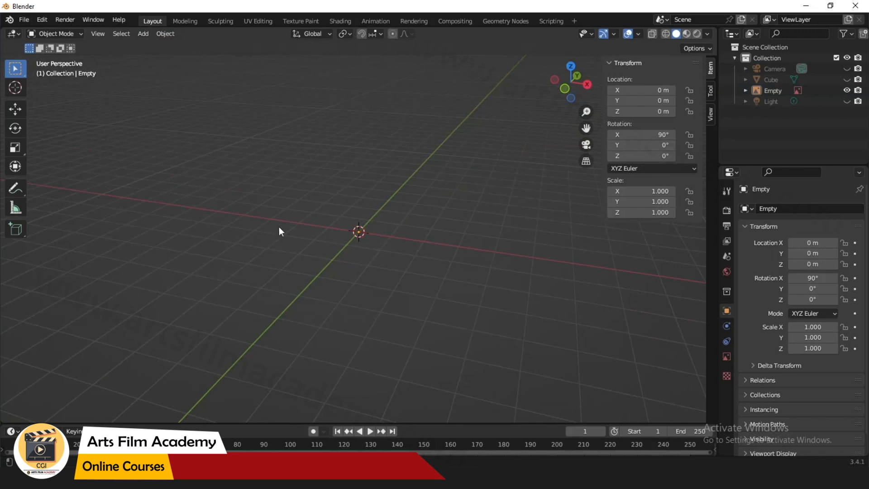
left_click(767, 90)
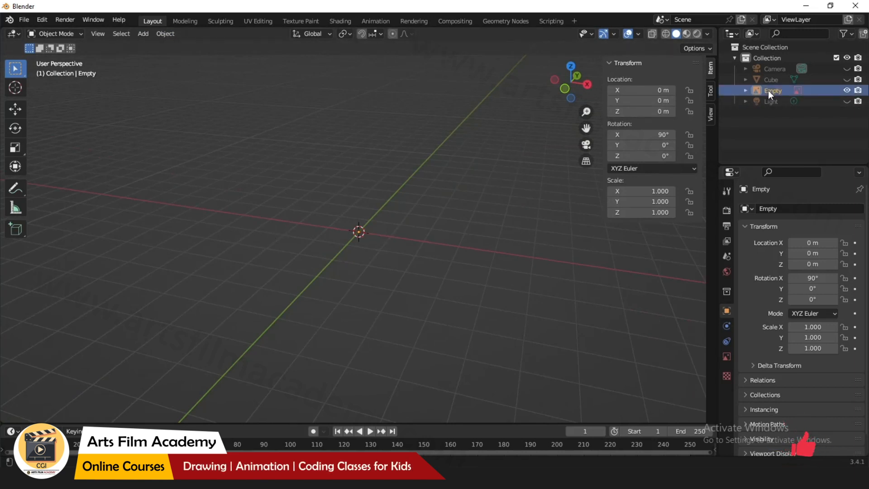
left_click(564, 89)
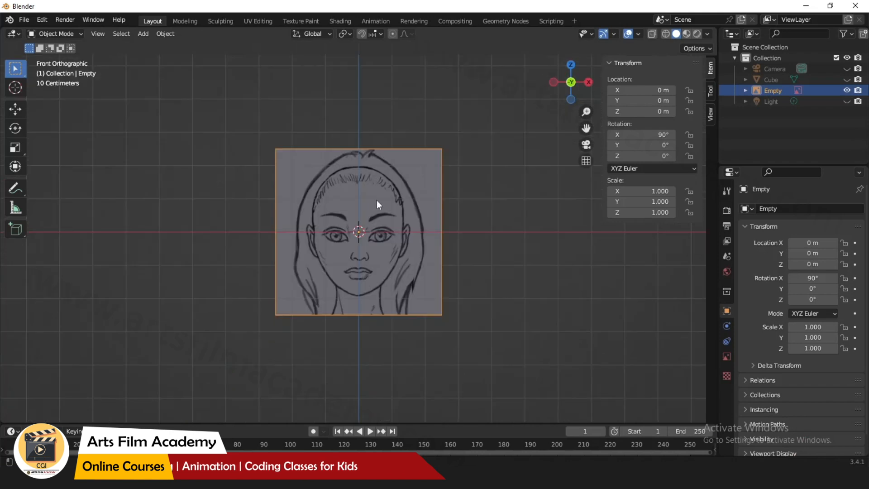
left_click(727, 355)
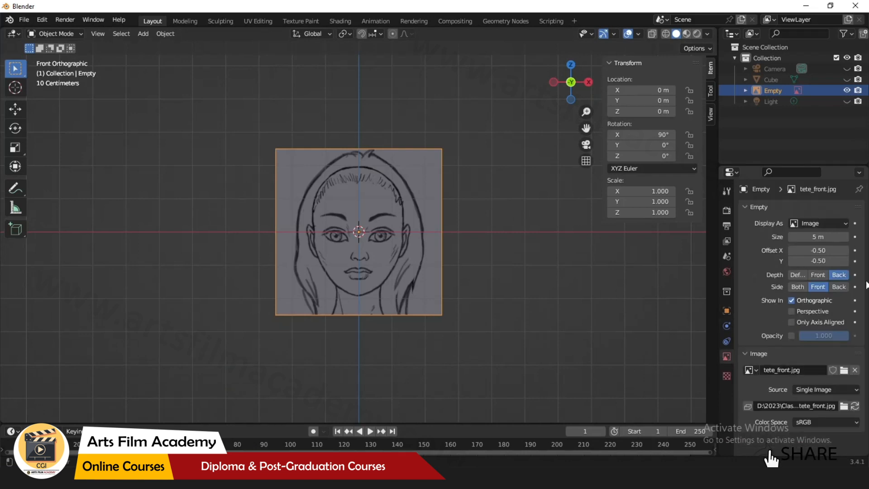
Split the 3D viewport into two side-by-side views.
left_click_drag(715, 29, 367, 251)
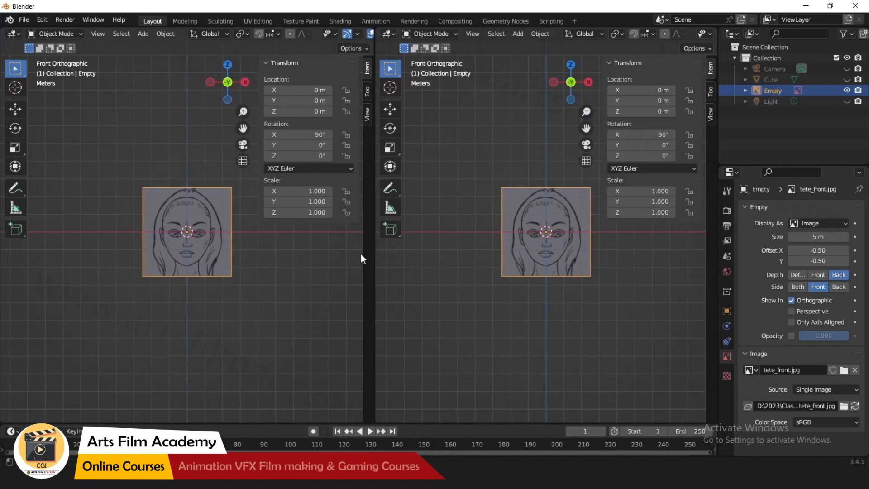
middle_click_drag(501, 327, 461, 349)
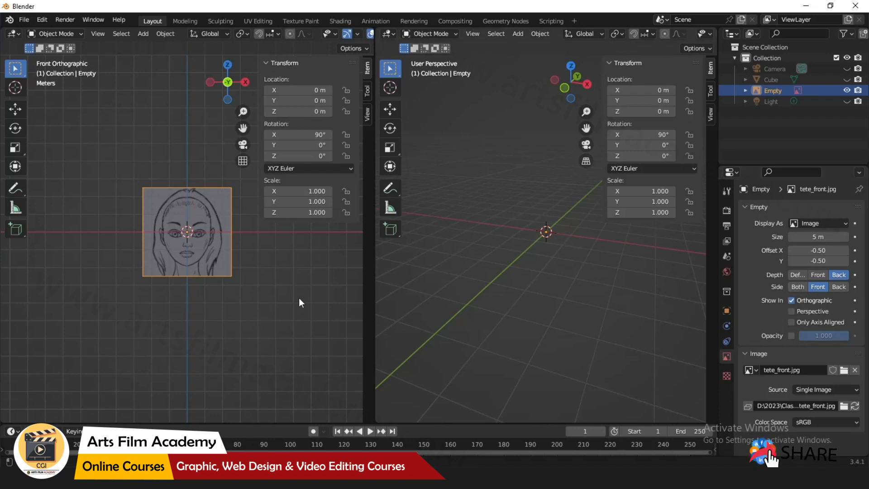
Enable showing the background image in perspective views, then delete the image empty.
left_click(795, 312)
middle_click_drag(555, 334, 533, 332)
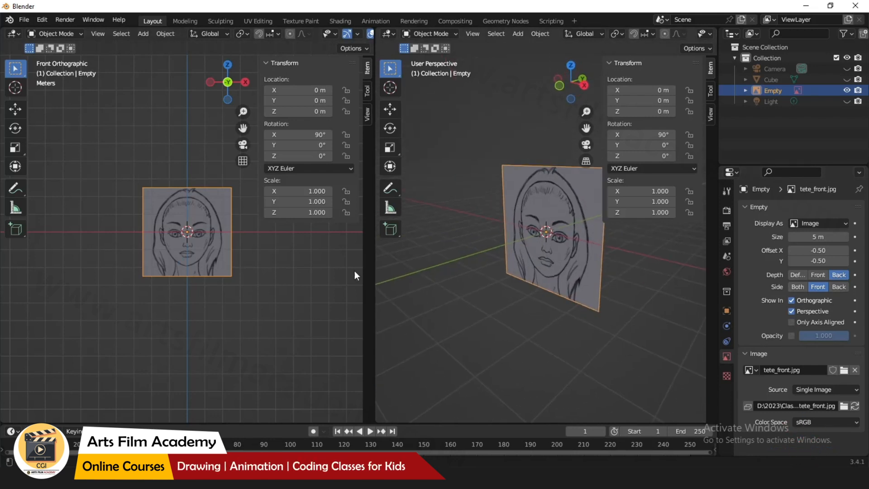
key("Delete")
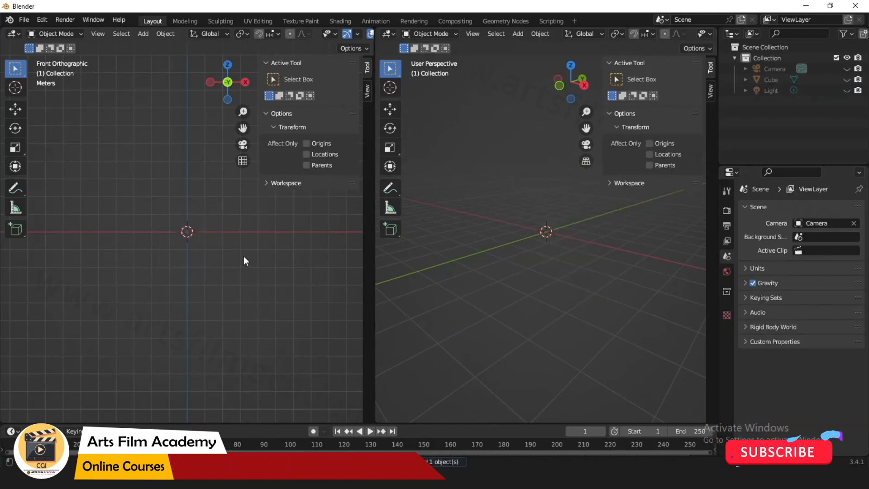
In the front view, add tete_front.jpg as a reference image.
left_click(143, 34)
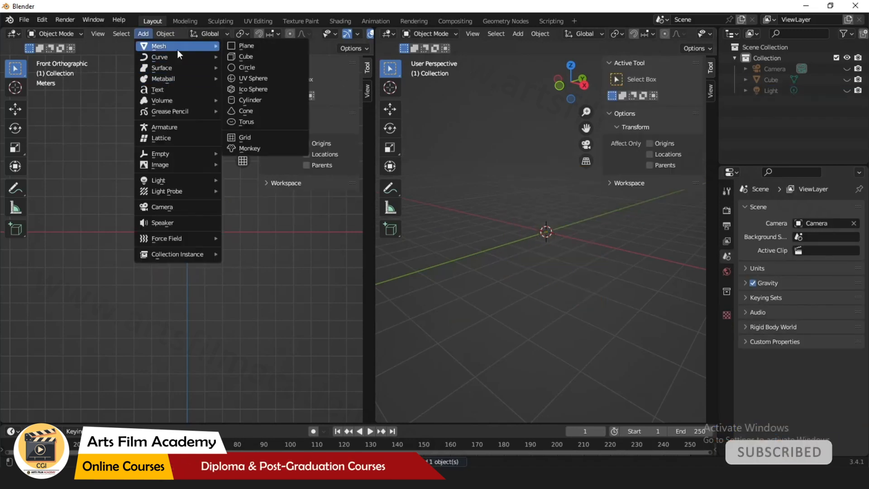
mouse_move(177, 164)
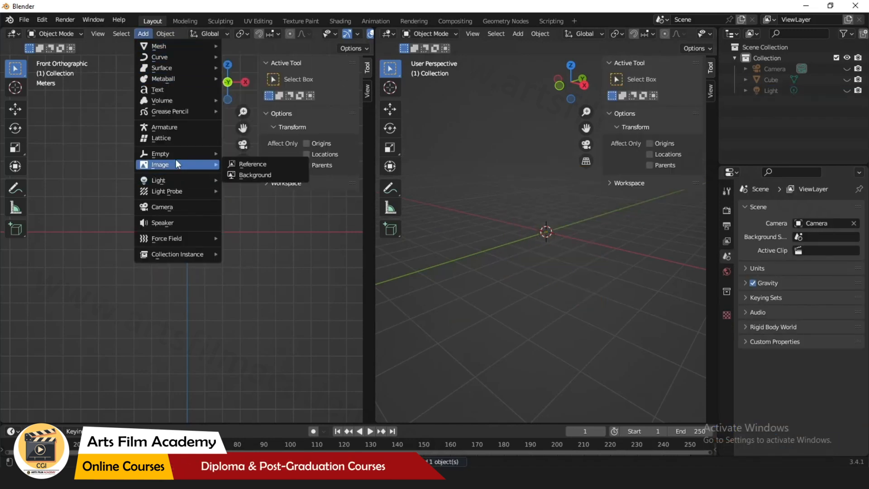
left_click(258, 164)
double_click(508, 163)
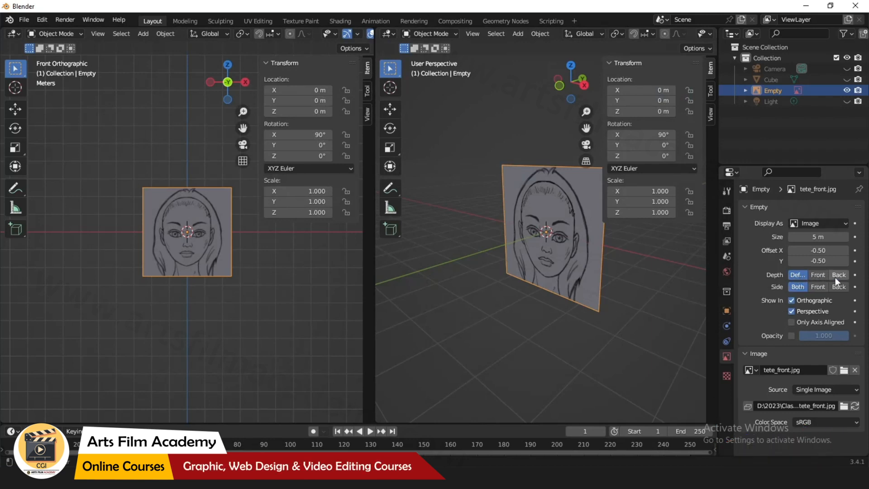
Unhide the Cube in the scene.
middle_click_drag(475, 329, 473, 346)
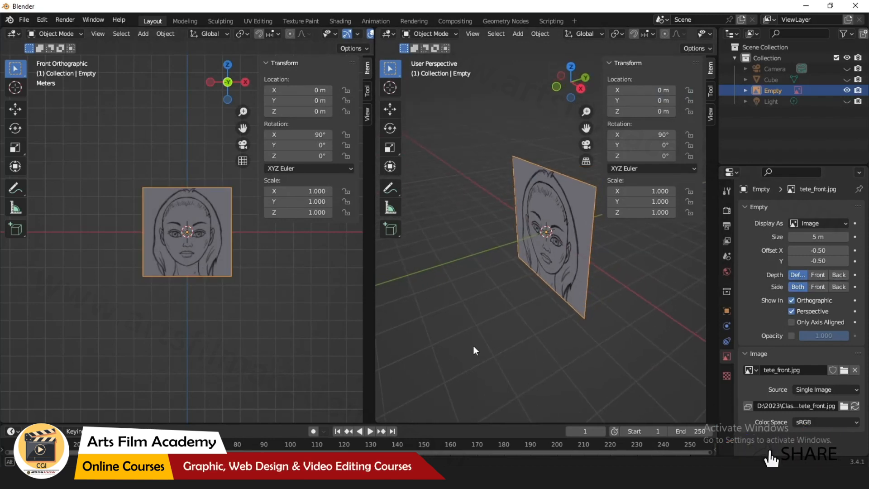
left_click(846, 80)
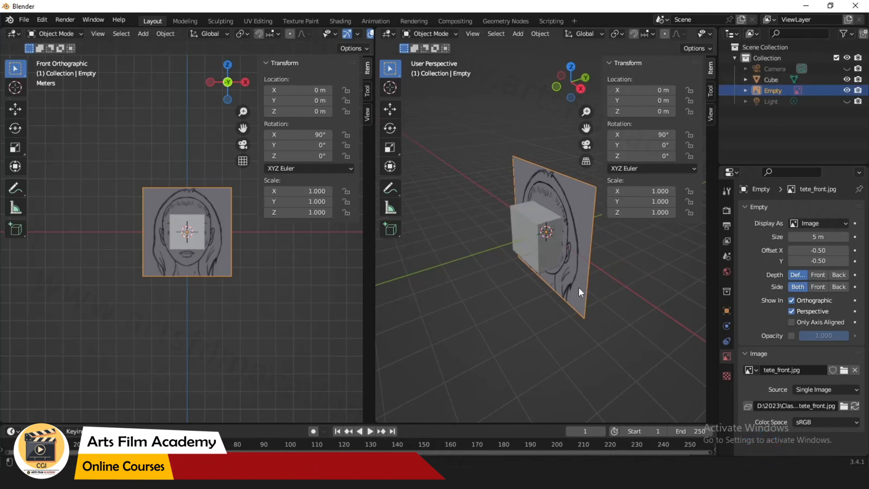
middle_click_drag(587, 290, 412, 310)
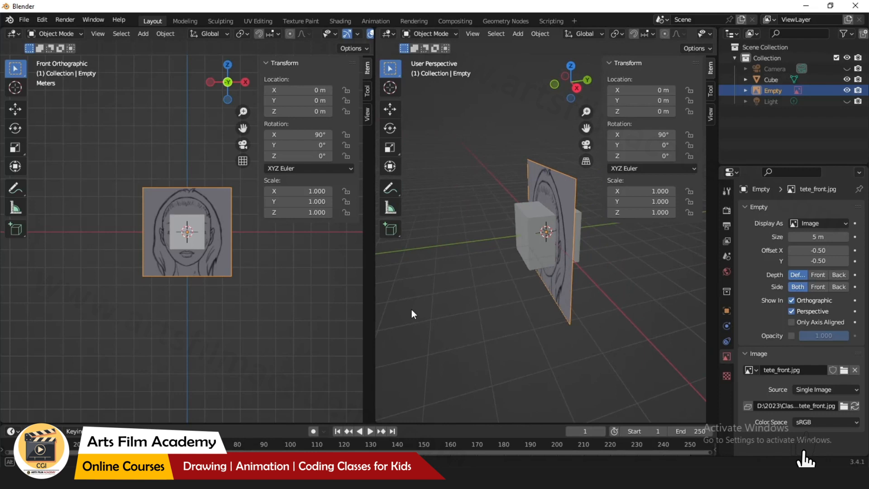
Move the reference image along Y to about 2.78 m with the Move tool.
left_click(390, 109)
left_click_drag(584, 226, 652, 221)
scroll(184, 221, "up", 4)
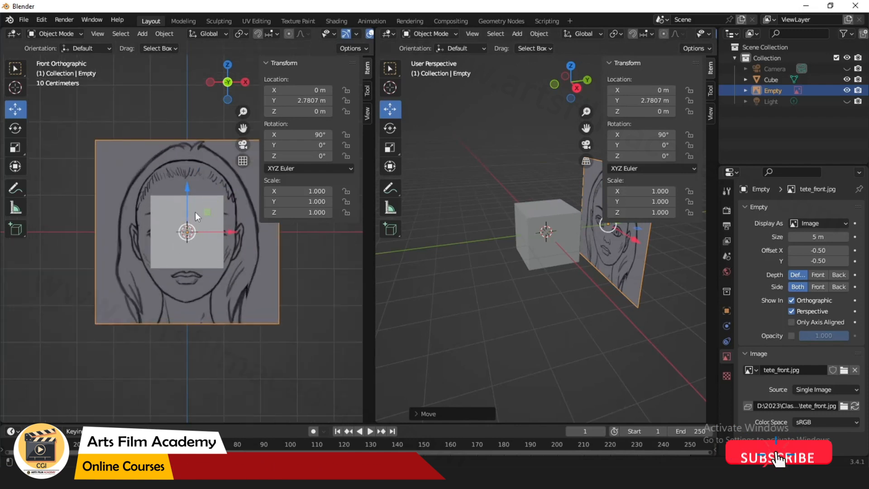
middle_click_drag(560, 278, 519, 287)
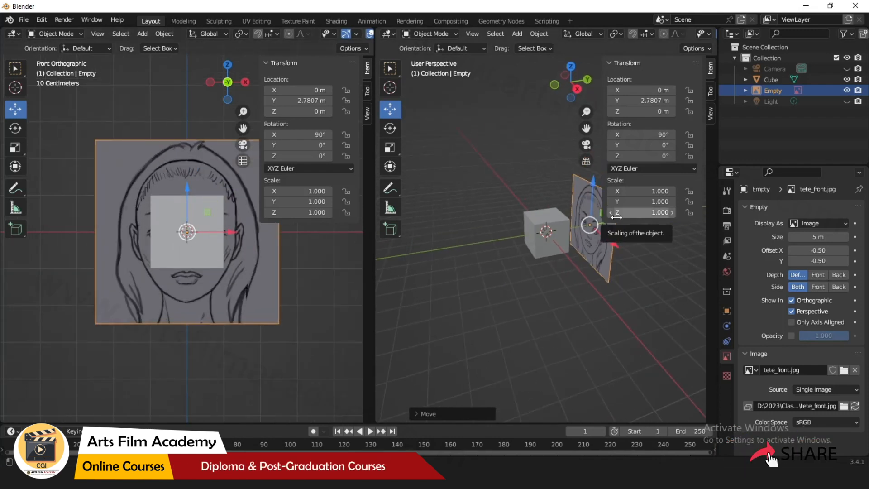
Hide the perspective view's sidebar and move the reference image along Y to about -2.18 m.
key("n")
left_click_drag(627, 229, 545, 228)
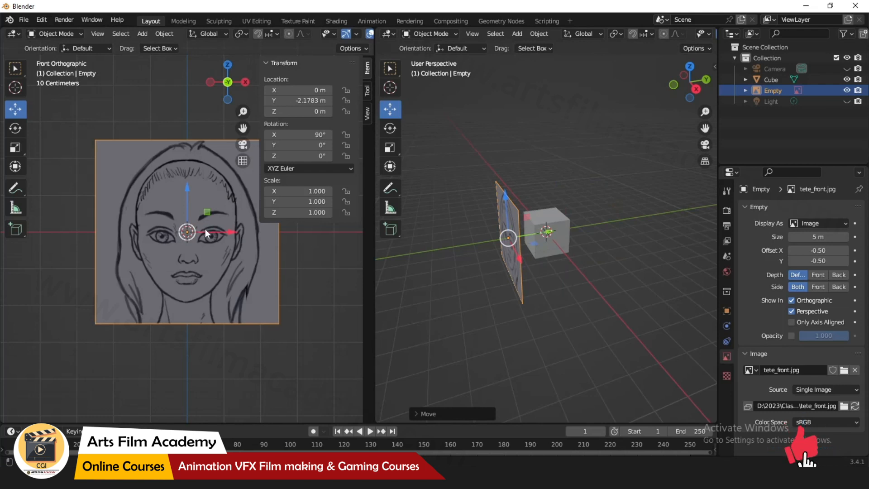
middle_click_drag(515, 258, 601, 313)
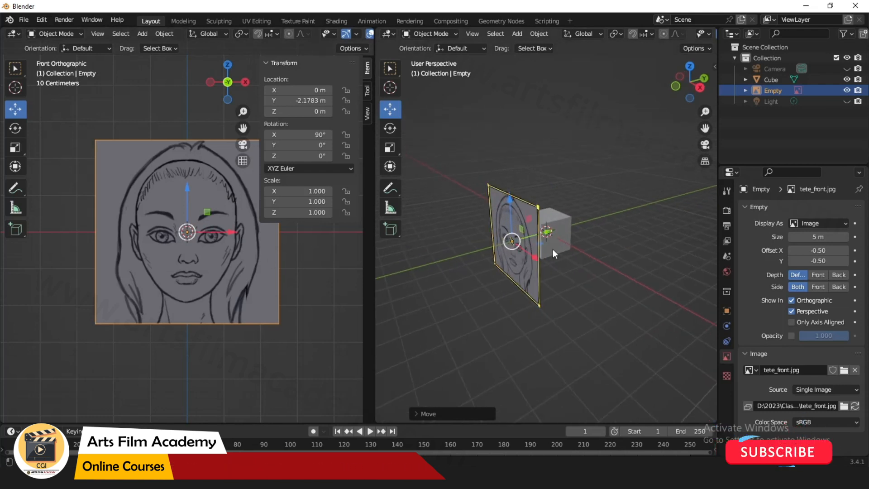
Switch the image's Depth between Back and Default, ending on Back.
left_click(834, 277)
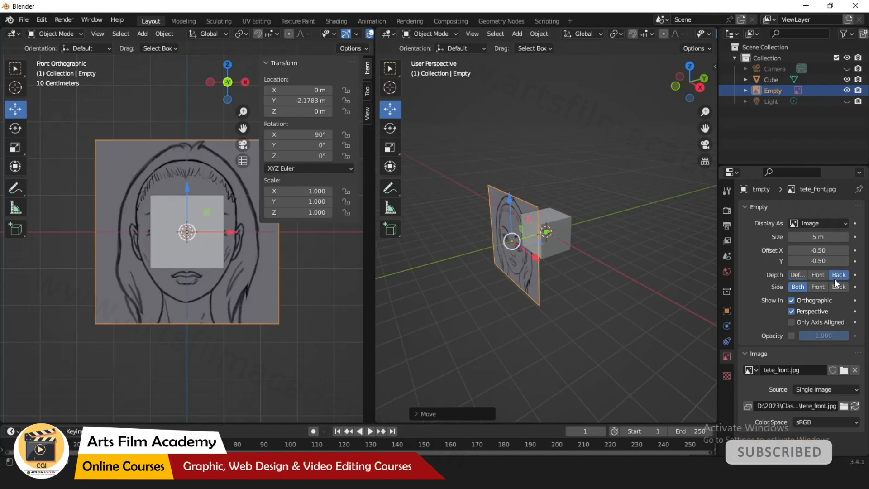
middle_click_drag(584, 316, 629, 308)
left_click(801, 275)
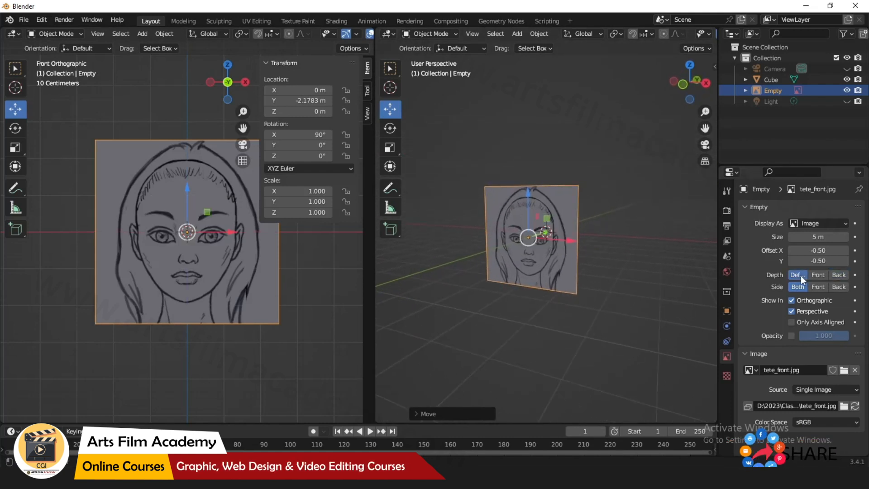
middle_click_drag(561, 306, 525, 306)
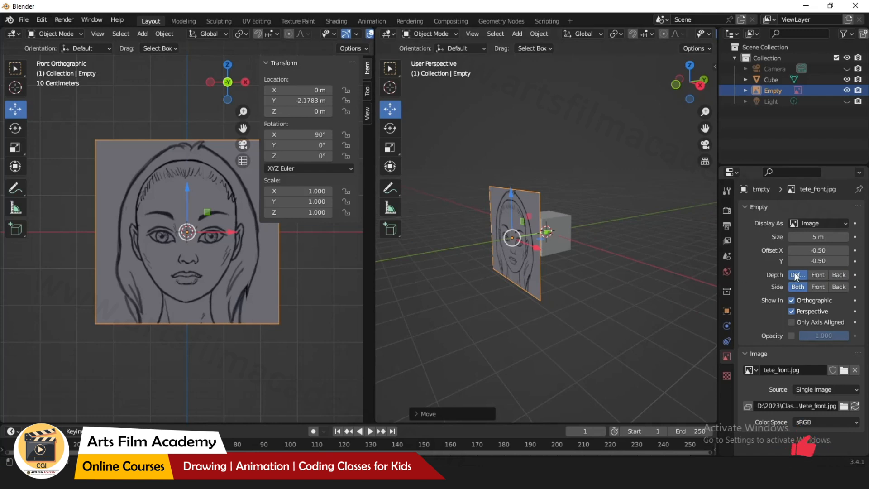
left_click(836, 275)
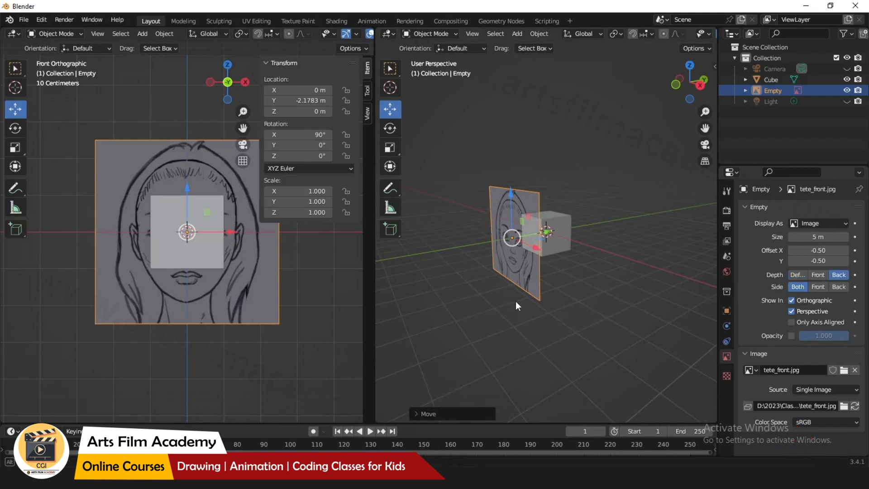
middle_click_drag(515, 301, 611, 301)
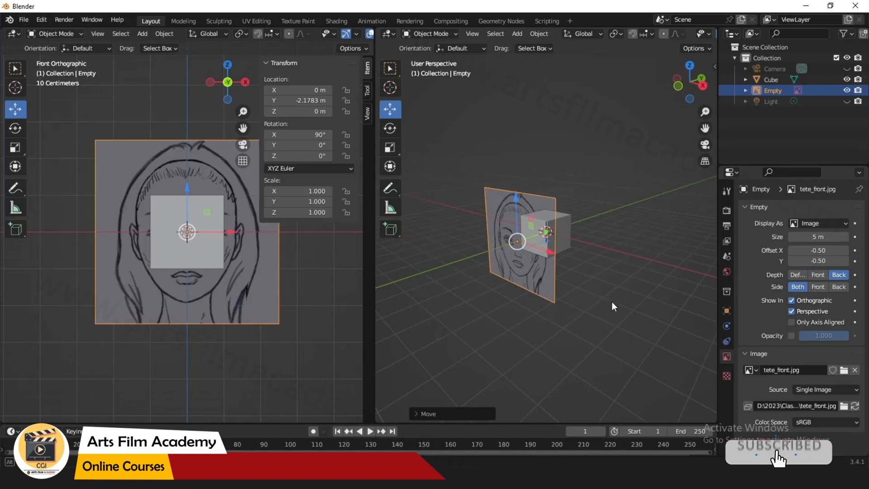
Reselect the reference image and delete it.
left_click(495, 320)
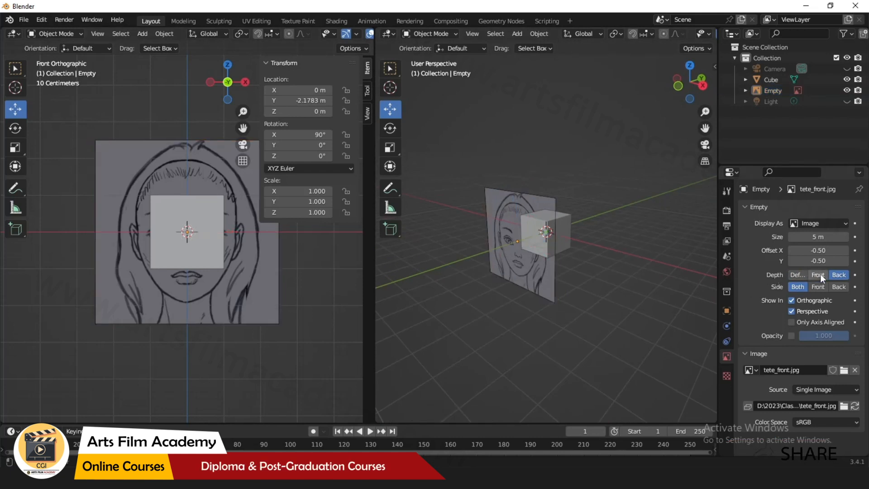
left_click(548, 283)
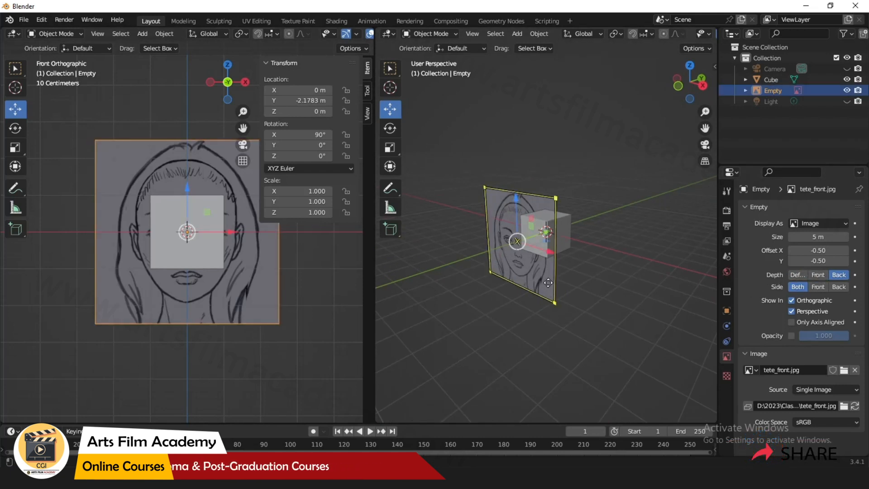
key("Delete")
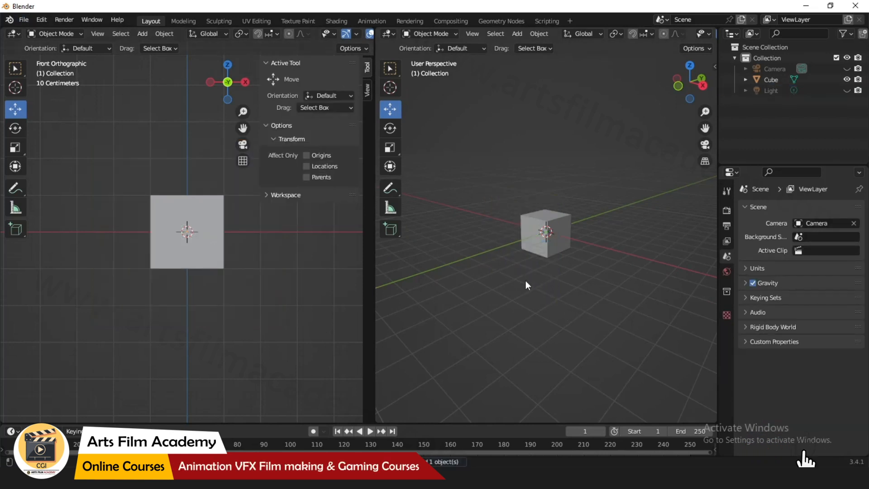
Maximize the left view in front orthographic and add tete_front.jpg as a reference image.
middle_click_drag(212, 315, 210, 315)
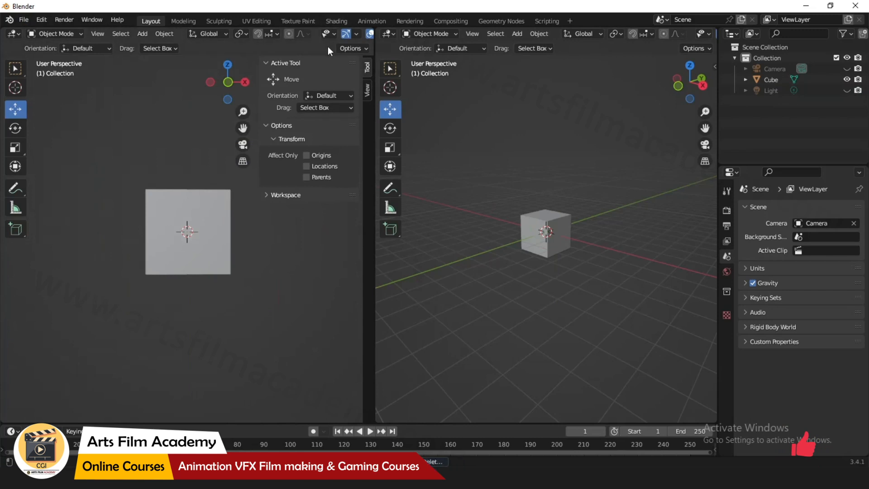
key("ctrl+space")
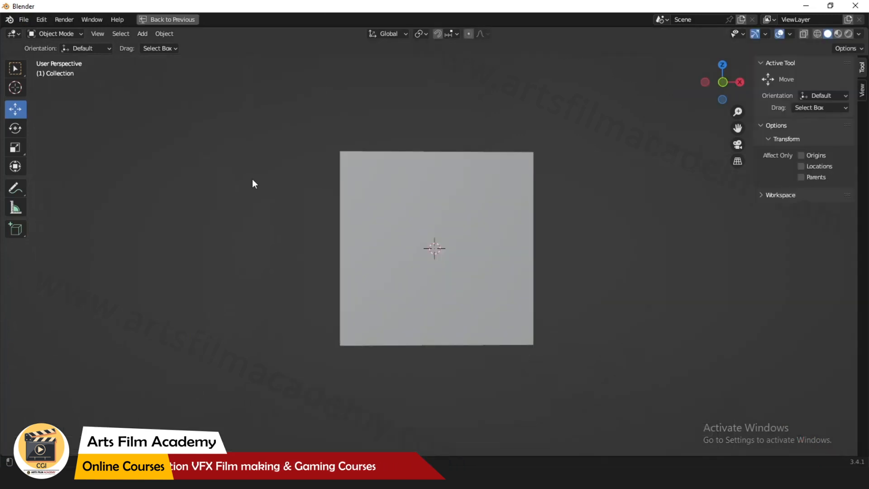
left_click(724, 82)
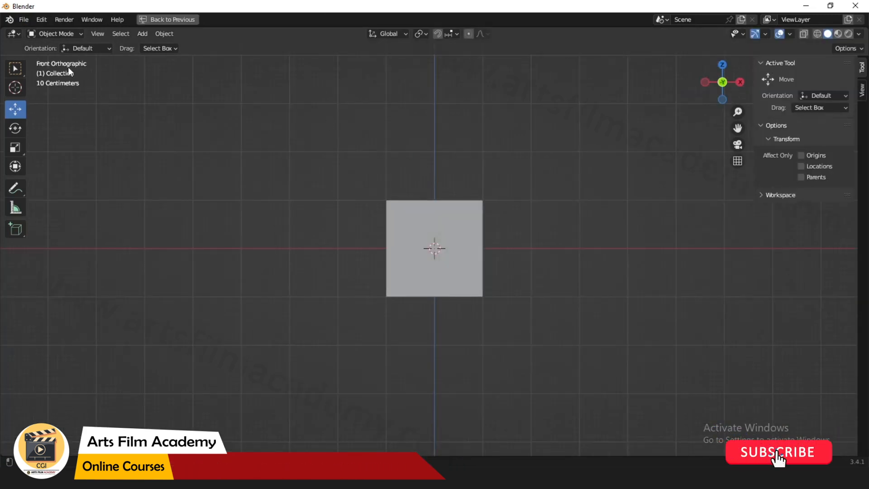
left_click(147, 37)
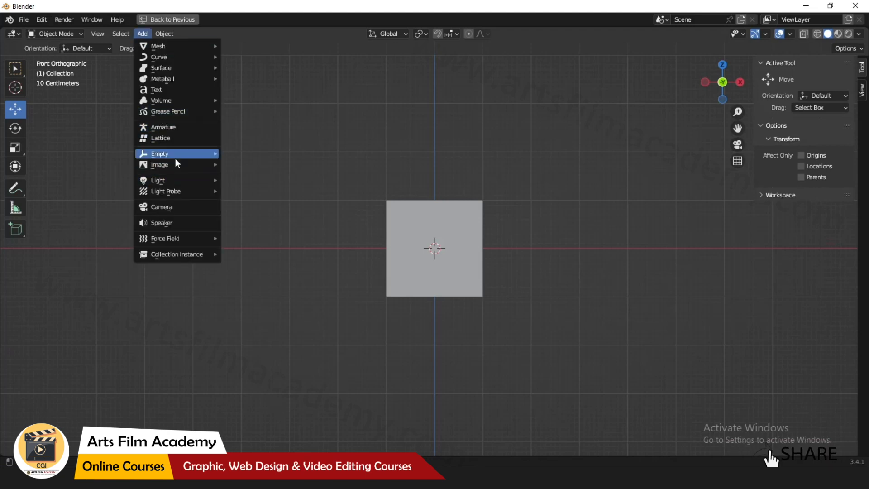
mouse_move(177, 165)
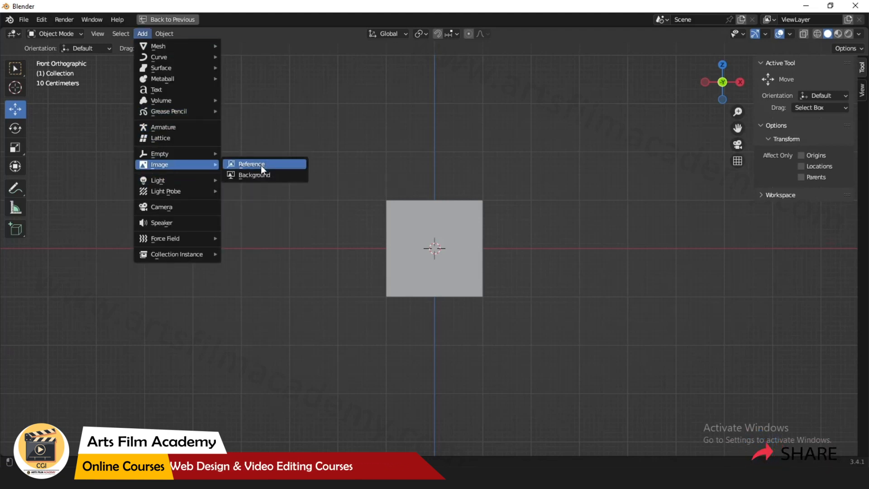
left_click(260, 164)
double_click(503, 139)
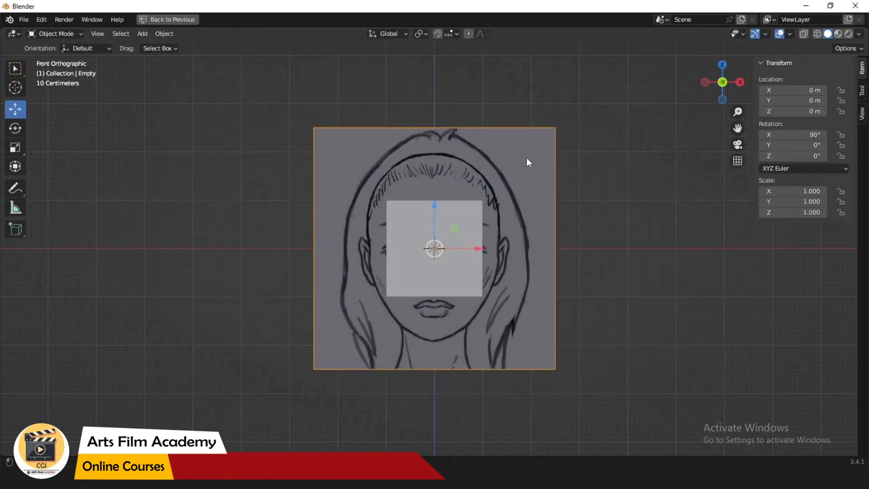
Restore the two-view layout and split the left view into upper and lower front views.
key("ctrl+space")
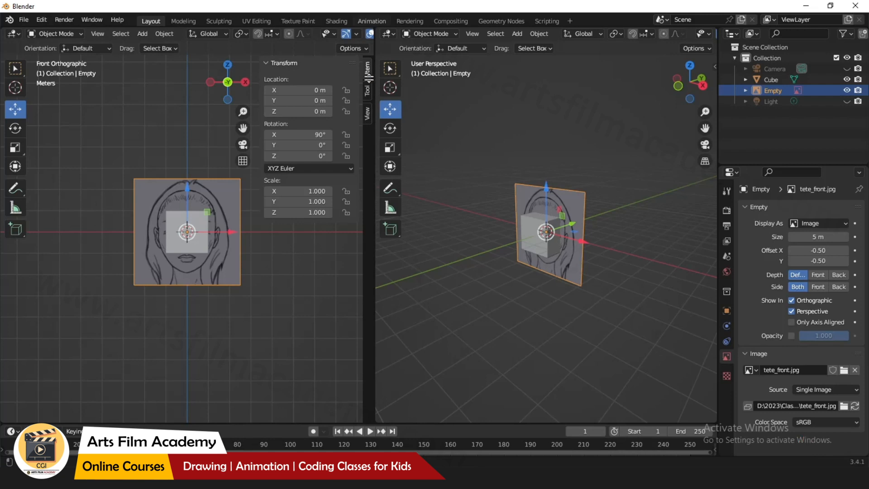
left_click_drag(369, 78, 357, 237)
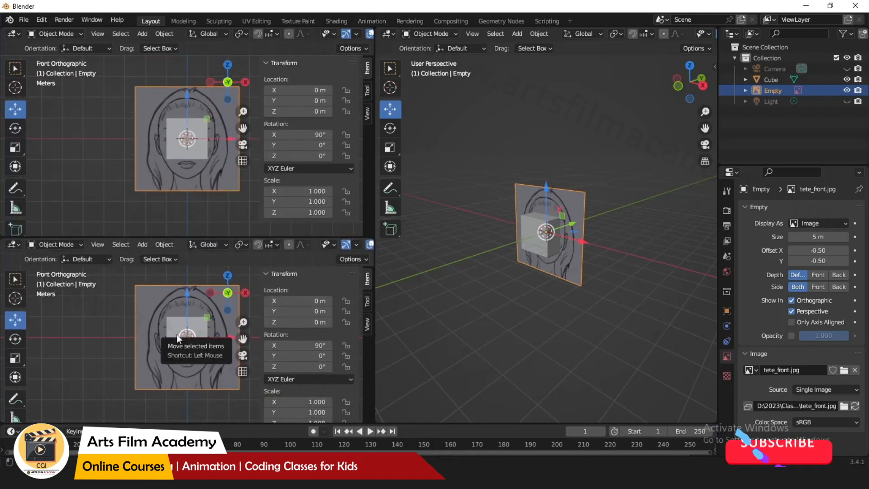
key("n")
key("n")
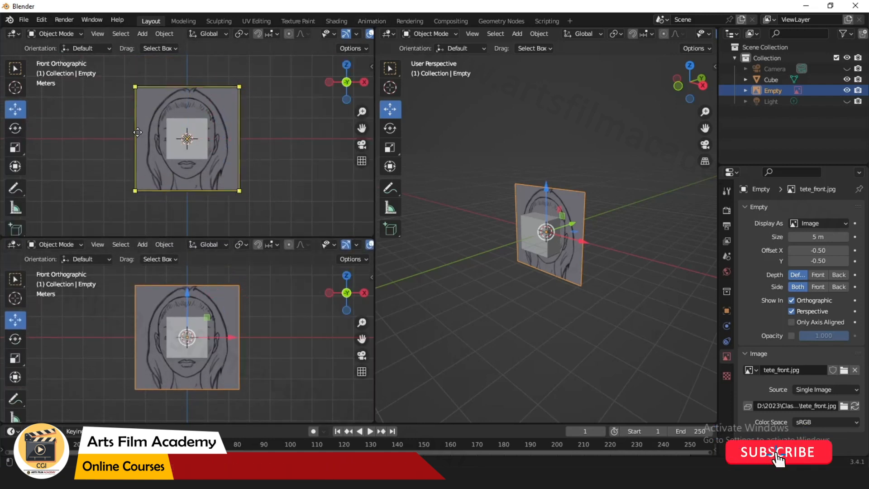
Deselect the image and switch the lower-left view to left orthographic.
left_click(246, 208)
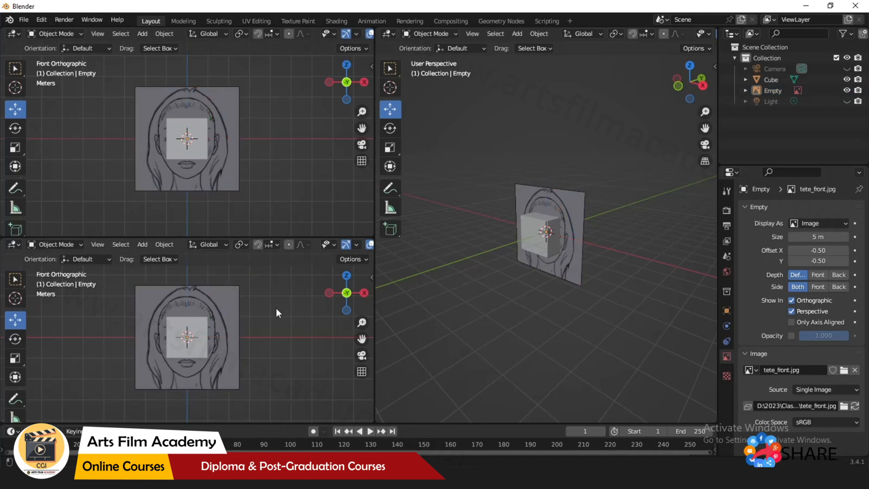
key("ctrl+KP_3")
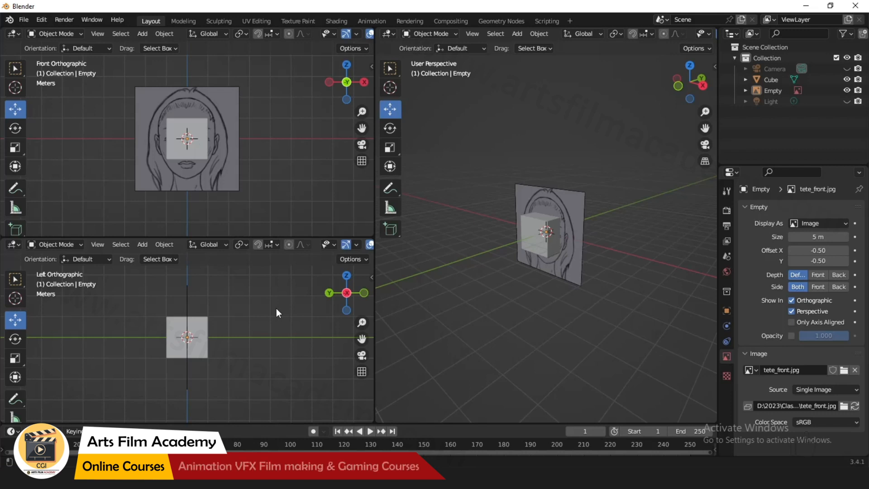
key("KP_3")
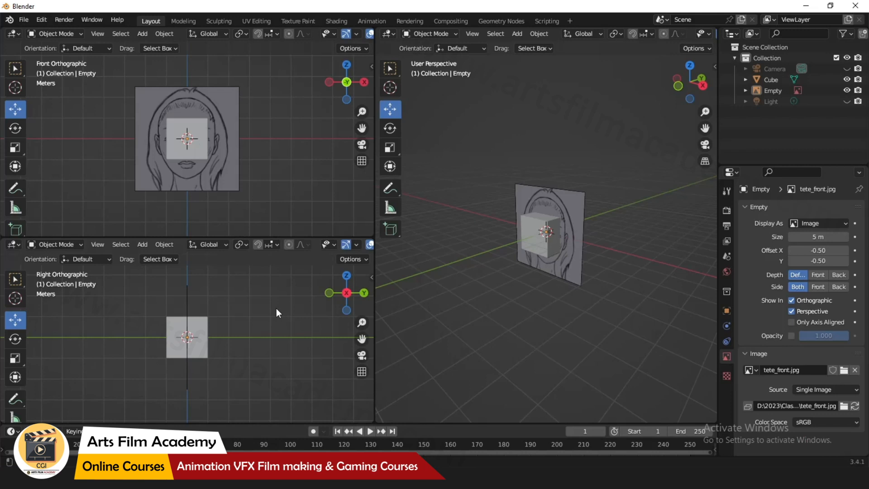
key("ctrl+KP_3")
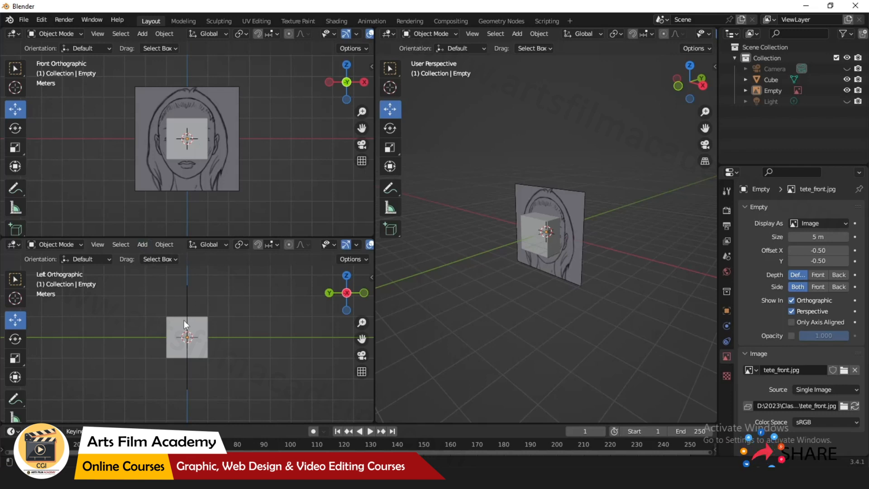
Maximize the left orthographic view and add tete_left.jpg as a reference image.
key("ctrl+space")
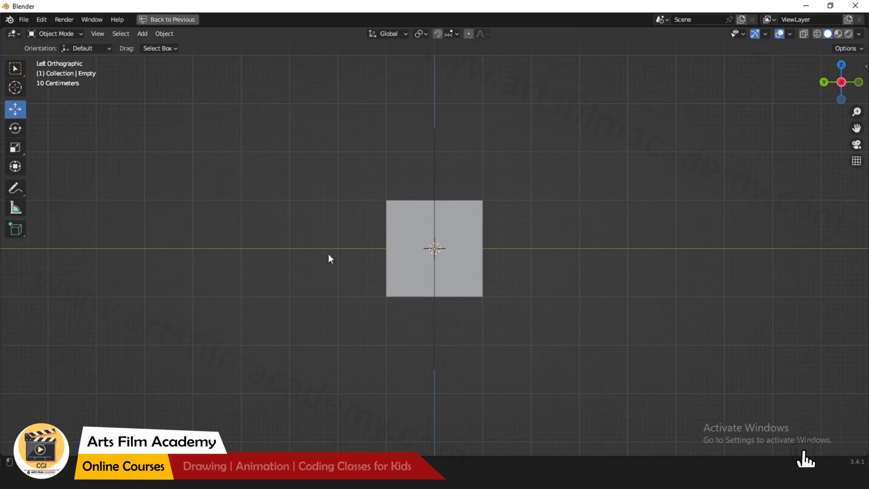
key("ctrl+space")
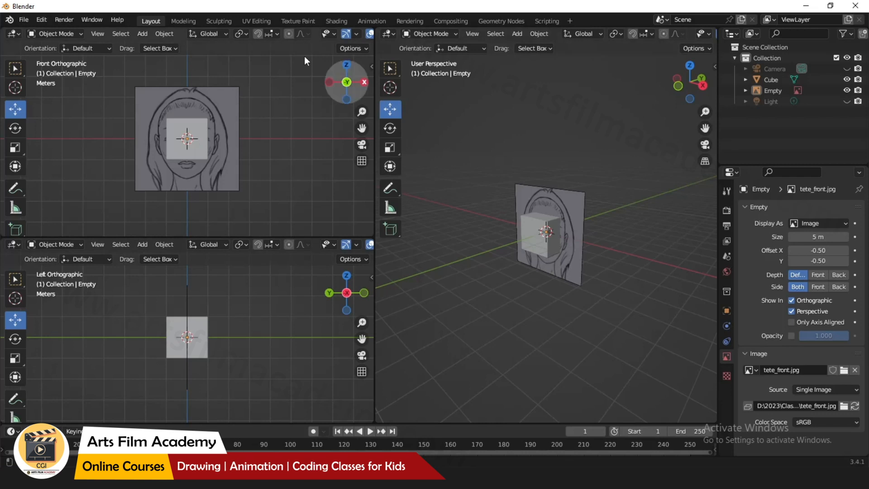
key("ctrl+space")
key("ctrl+space")
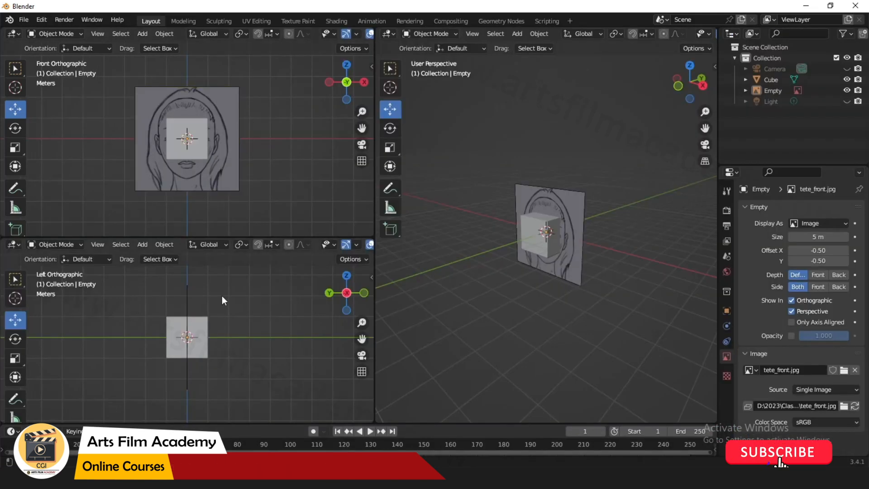
key("ctrl+space")
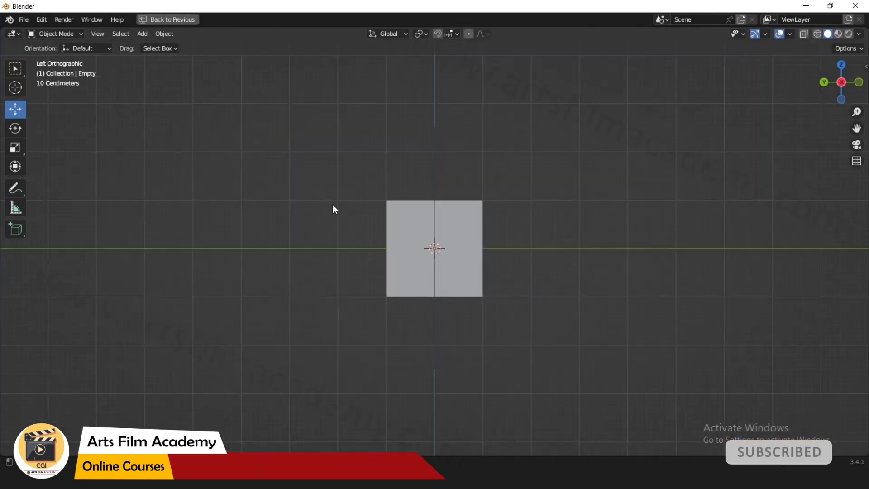
left_click(146, 33)
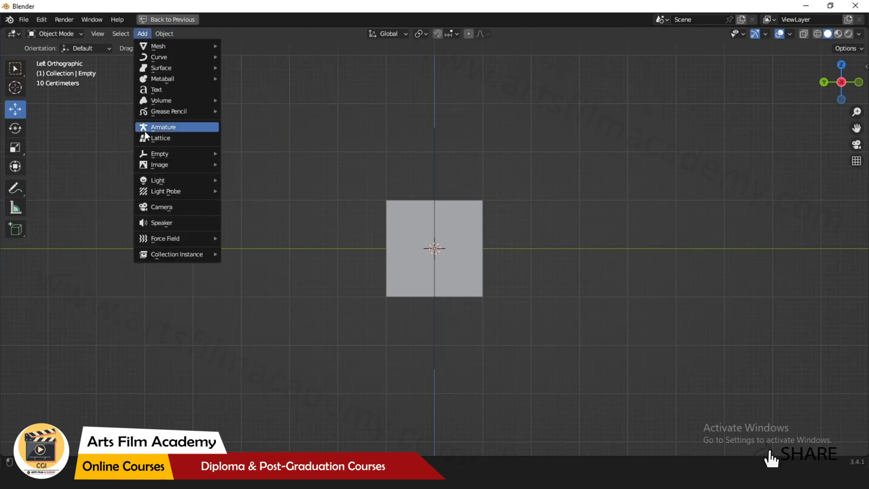
mouse_move(155, 164)
left_click(263, 164)
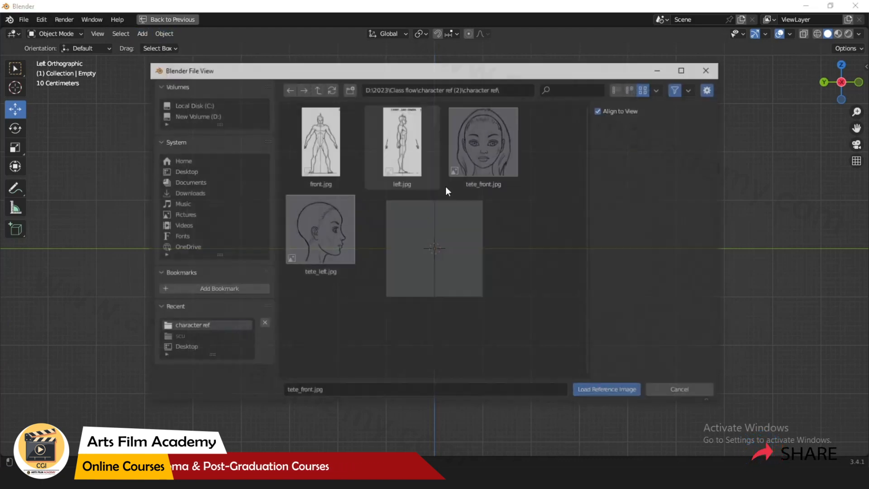
double_click(314, 226)
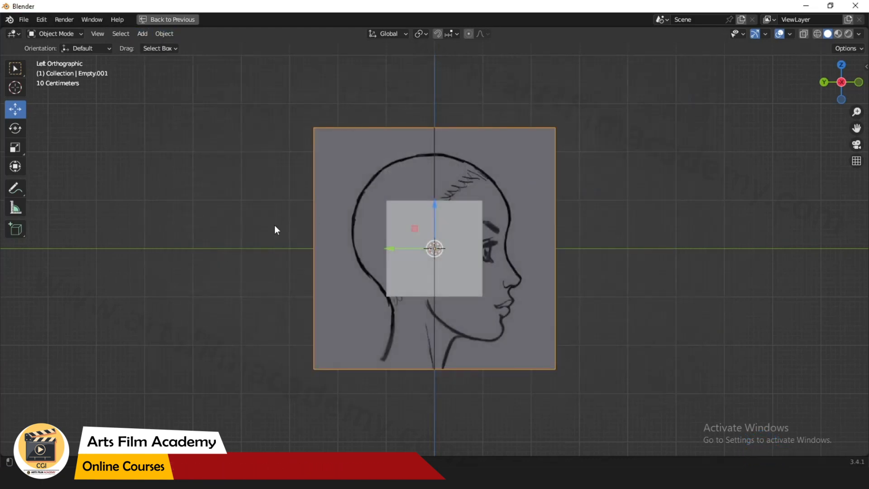
Restore the multi-view layout and split the perspective view, making its upper half a front orthographic view.
key("ctrl+space")
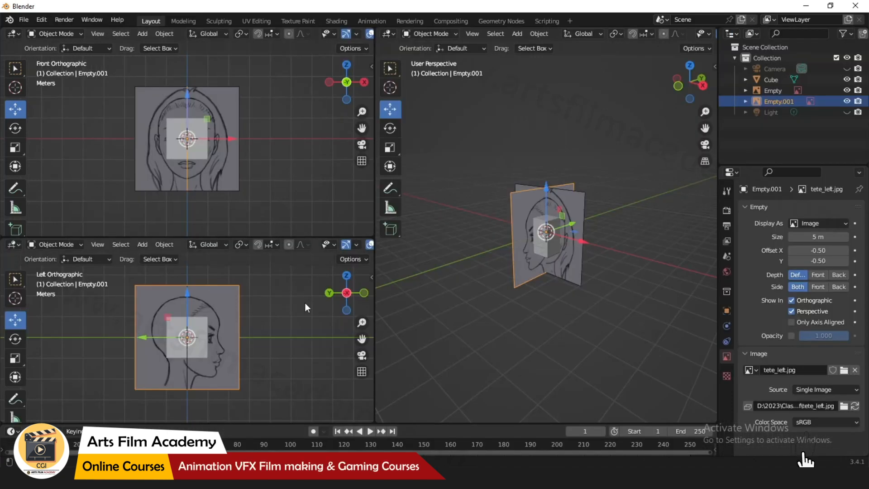
middle_click_drag(553, 271, 601, 325)
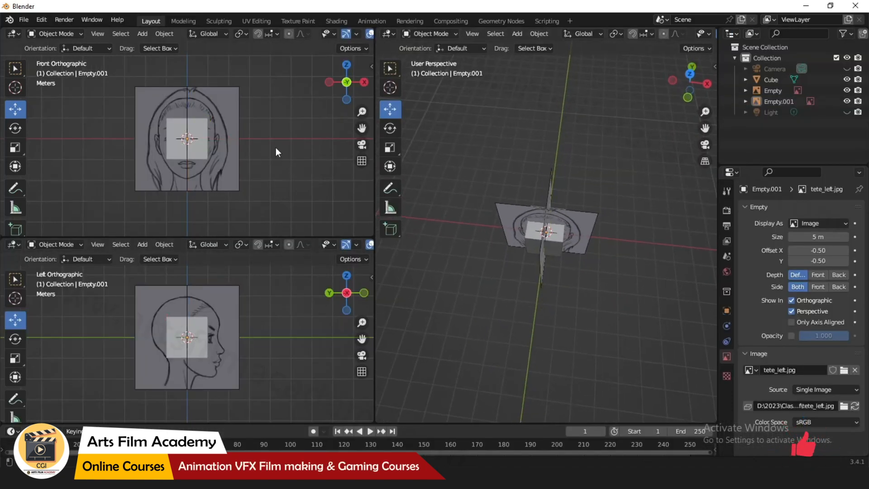
left_click_drag(377, 29, 439, 143)
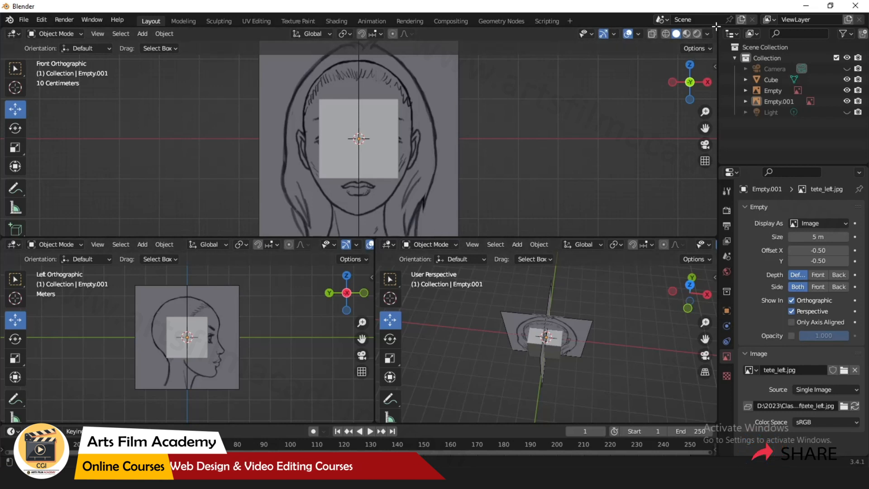
left_click_drag(716, 26, 377, 43)
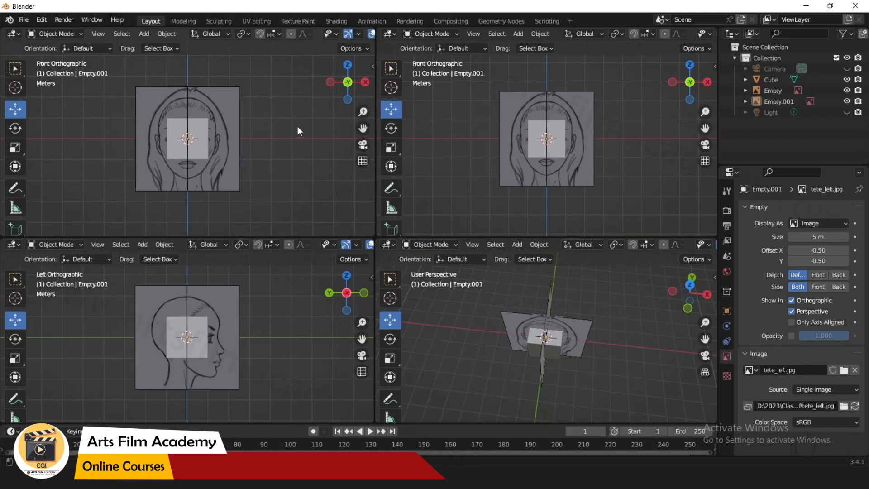
Switch the upper-left view to top orthographic.
left_click(347, 64)
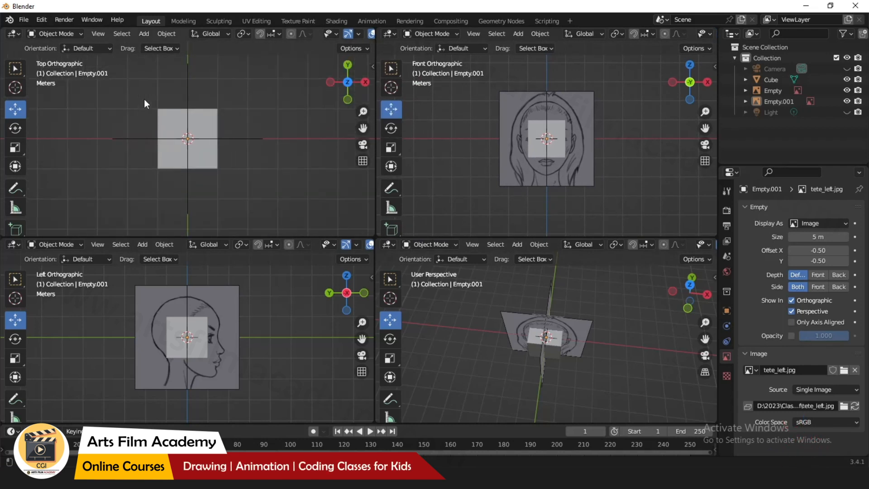
scroll(145, 98, "up", 3)
scroll(303, 192, "down", 2)
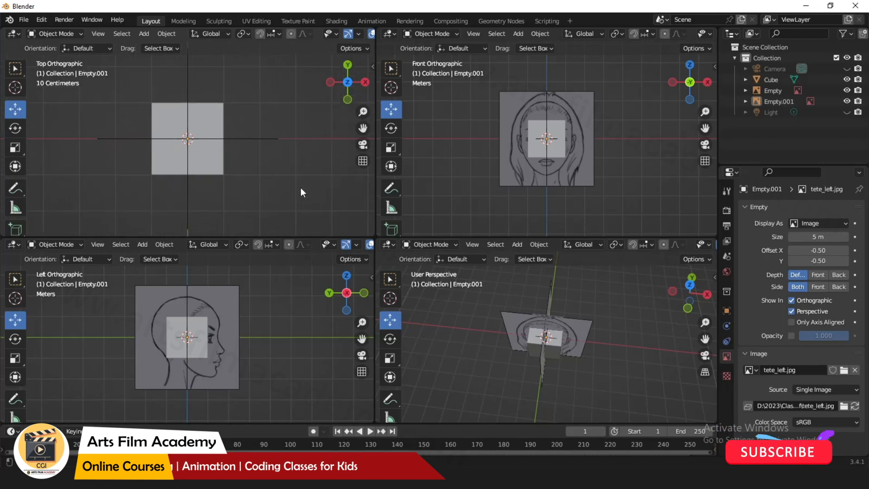
Move the front reference image backward along the Y axis in the top view.
middle_click_drag(584, 341, 606, 330)
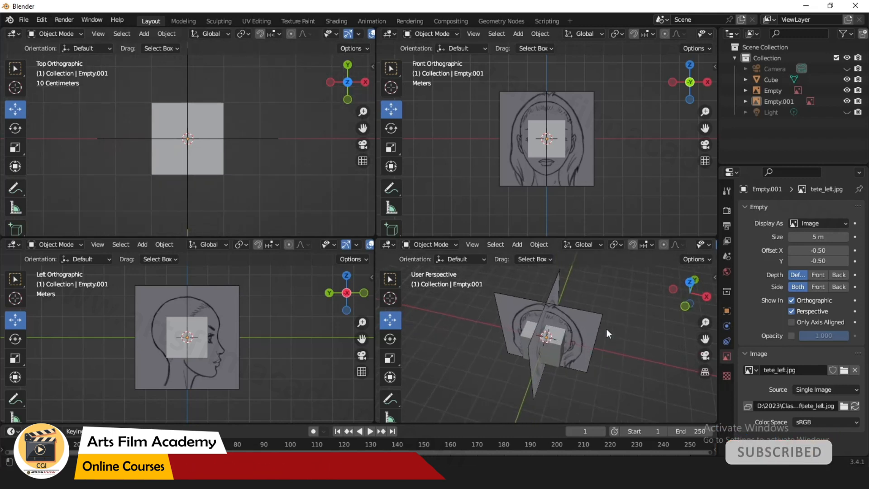
scroll(606, 333, "up", 2)
left_click(255, 138)
scroll(262, 190, "down", 3)
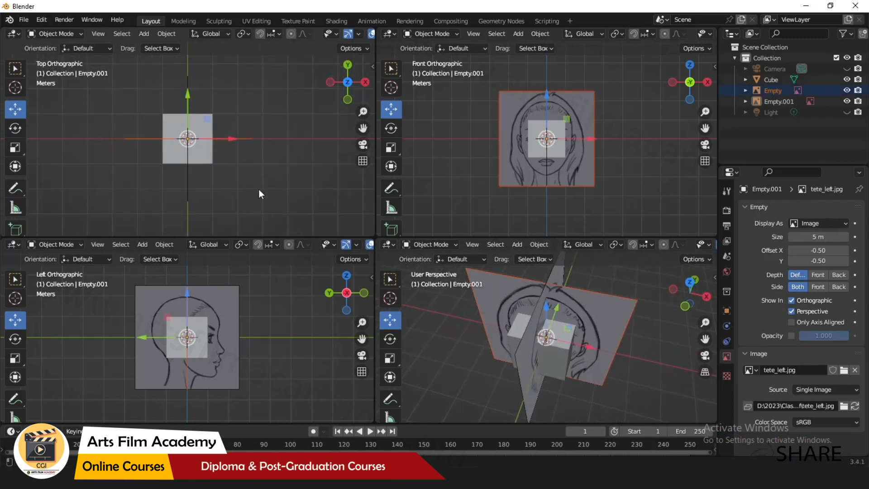
left_click_drag(188, 96, 187, 28)
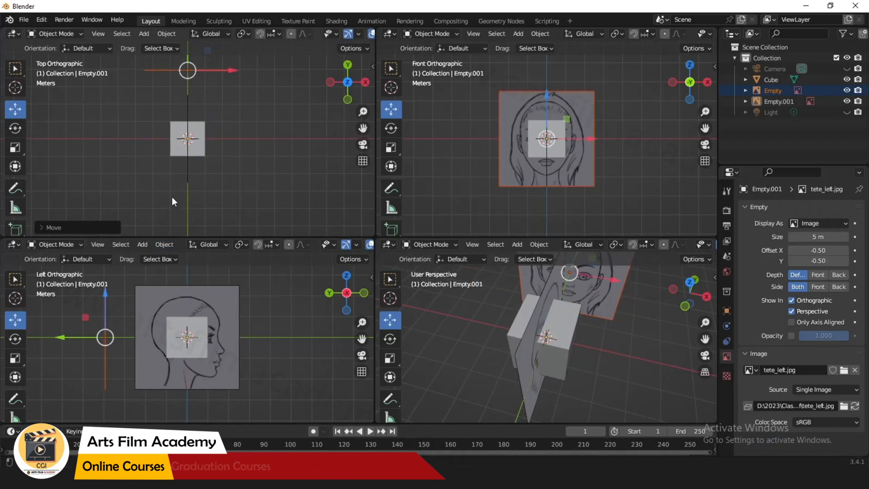
Move the side reference image to the right along the X axis in the top view.
left_click(237, 217)
left_click_drag(228, 186, 228, 187)
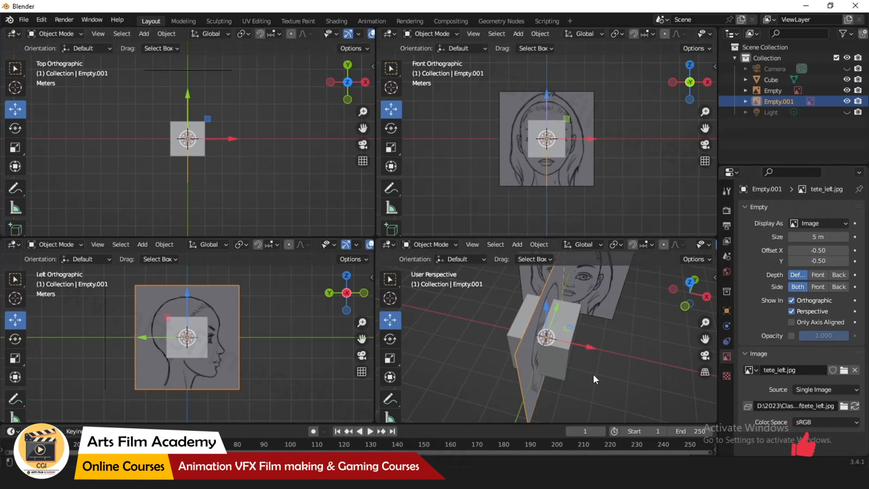
left_click_drag(233, 139, 306, 139)
middle_click_drag(521, 372, 612, 355)
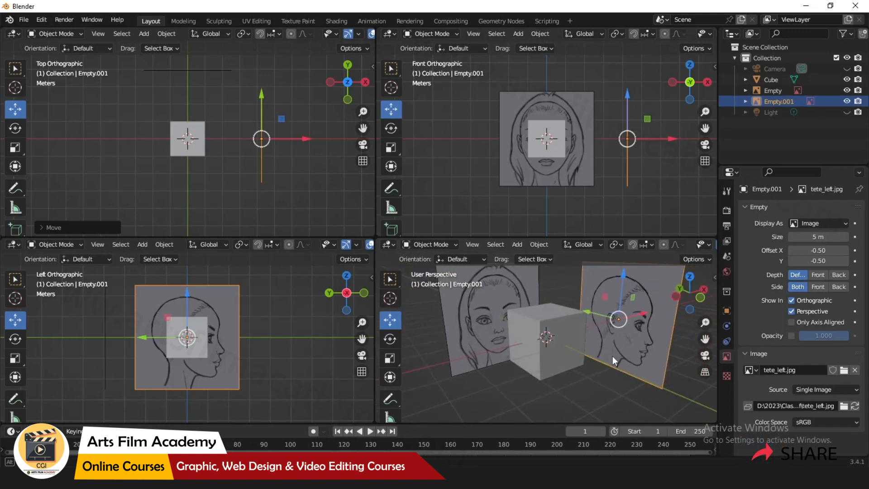
left_click(541, 389)
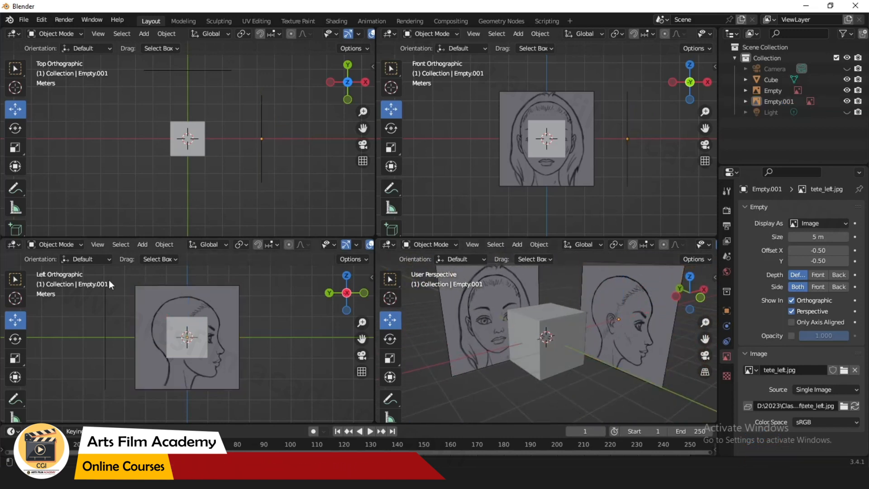
Select both reference images and move them down about 2.45 m along the Z axis.
left_click_drag(211, 308, 211, 306)
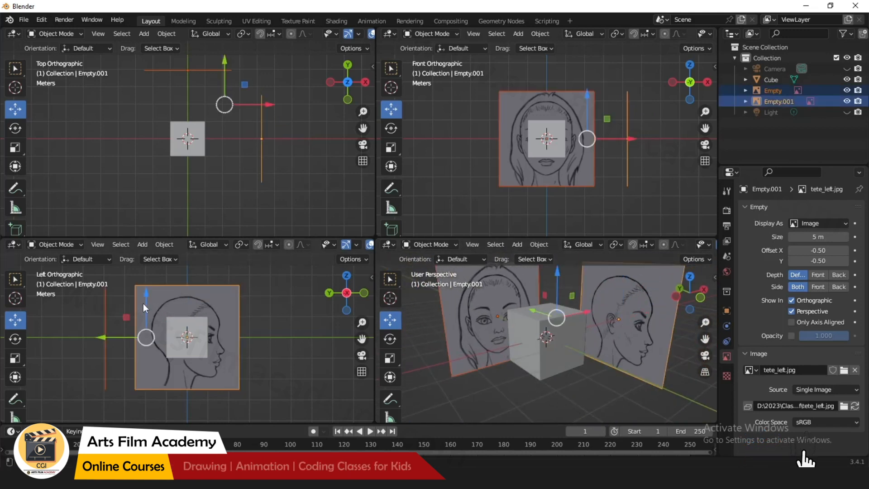
left_click_drag(143, 303, 155, 413)
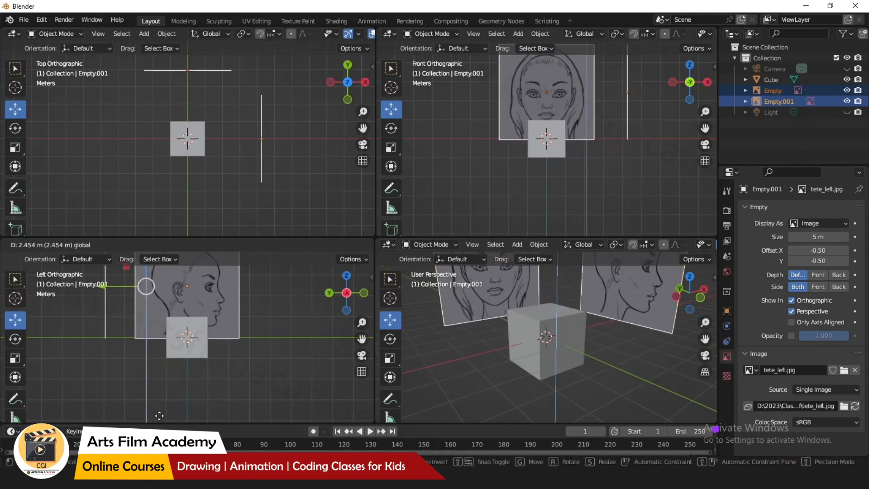
left_click(299, 389)
scroll(232, 402, "down", 3)
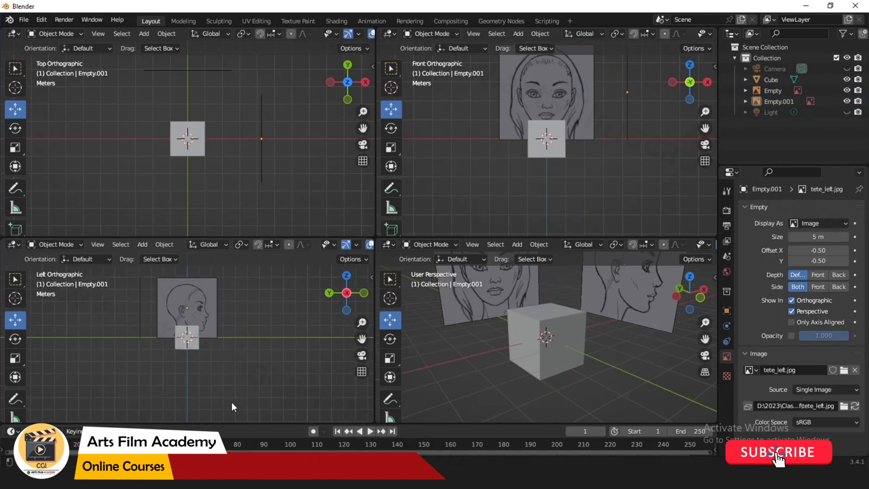
scroll(540, 370, "down", 5)
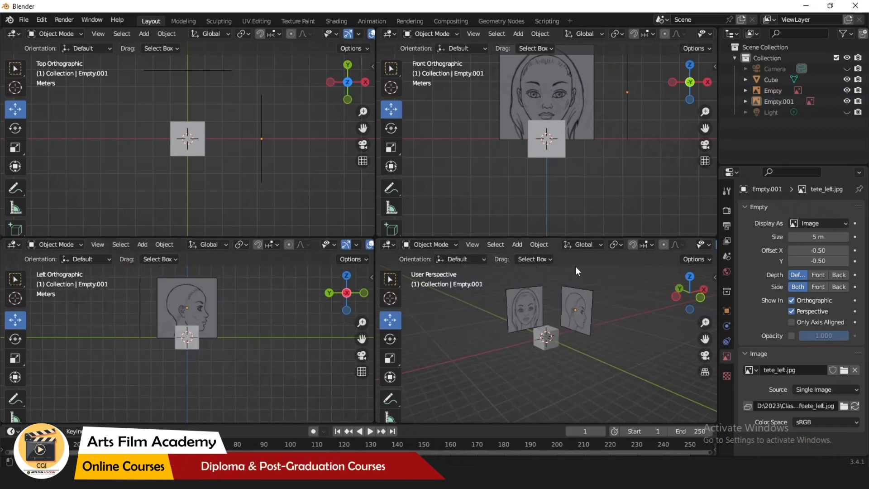
Select the cube and move it up to the head area of the reference images.
left_click(581, 307)
left_click(558, 337)
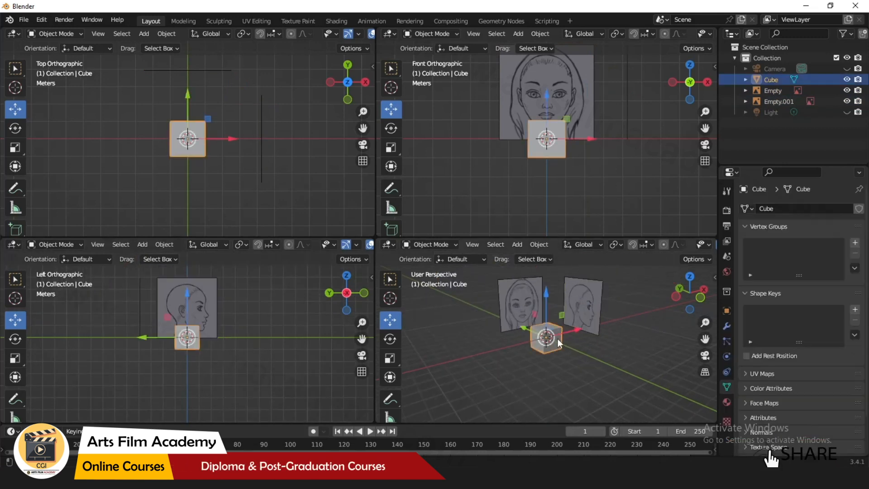
left_click_drag(550, 297, 550, 272)
scroll(233, 282, "up", 4)
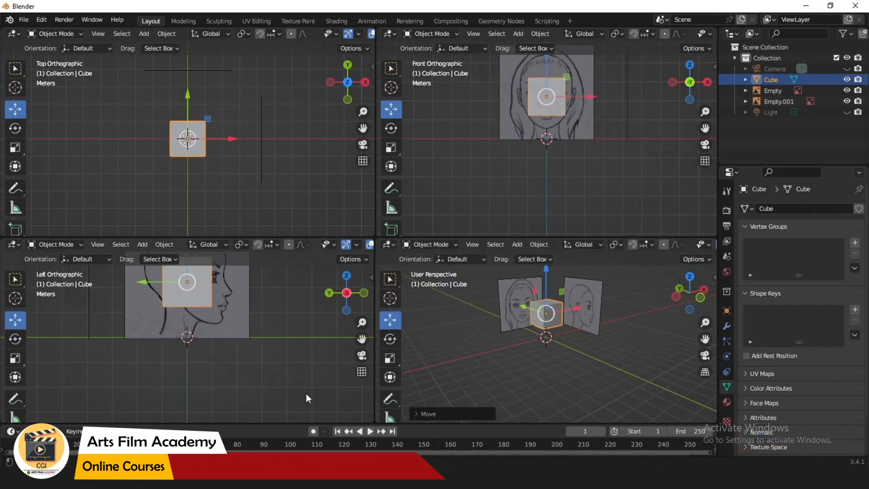
left_click(593, 299)
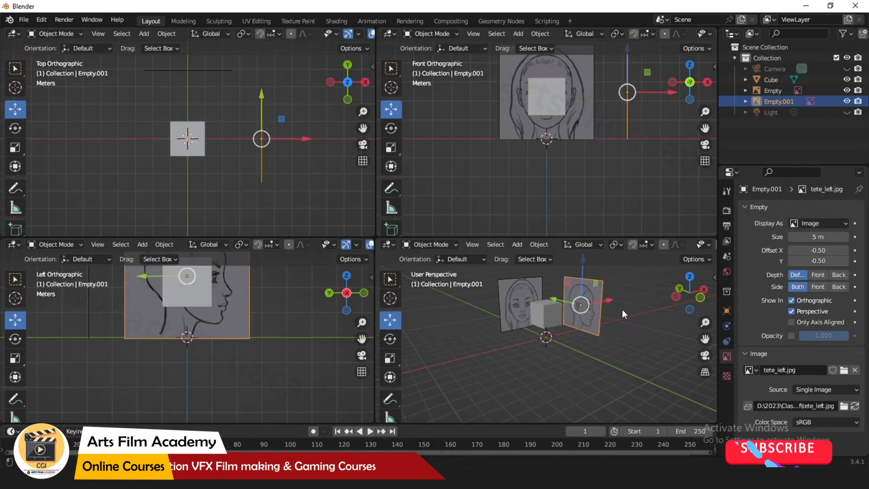
left_click(606, 357)
left_click(591, 301)
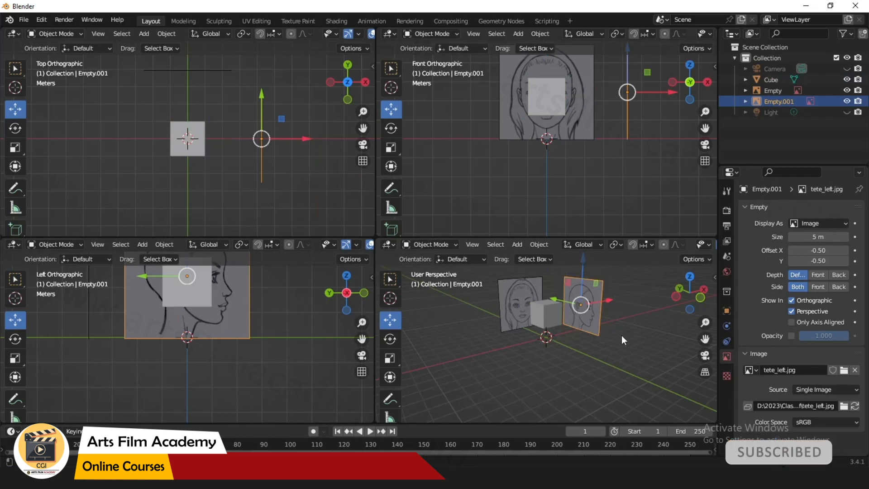
left_click(626, 349)
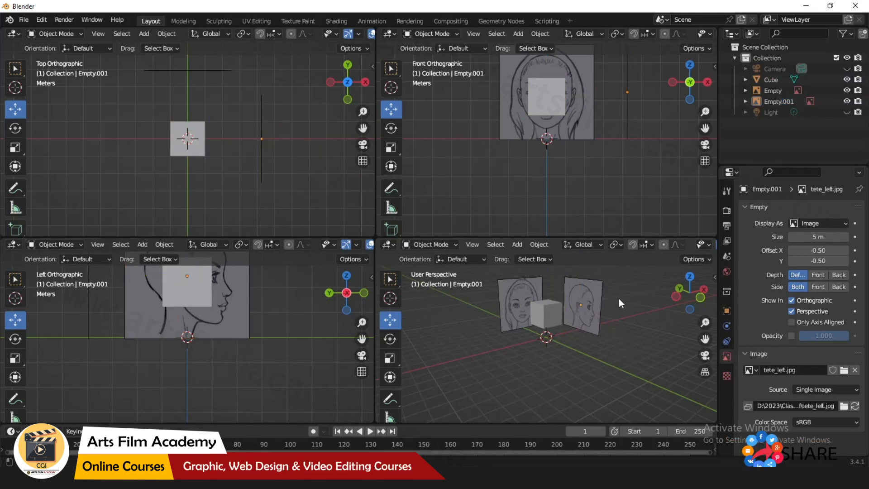
Maximize the front orthographic view and open the viewport gizmo options.
key("ctrl+space")
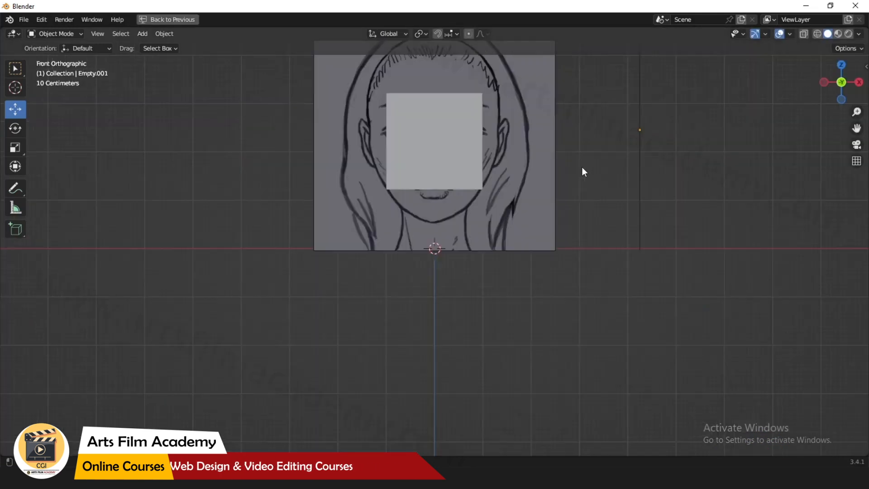
left_click(765, 34)
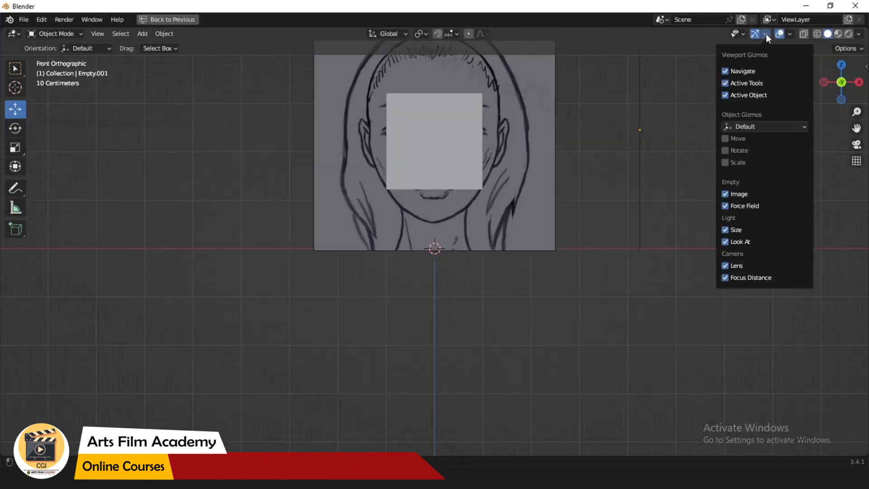
left_click(743, 34)
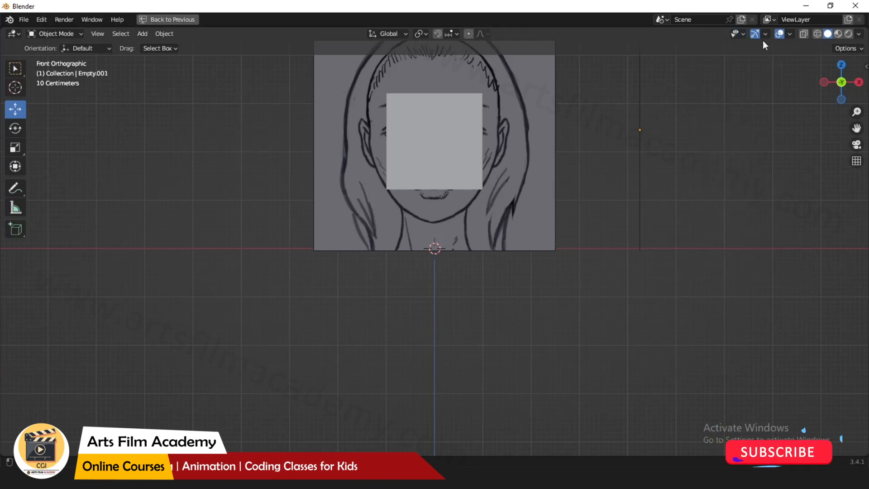
left_click(741, 34)
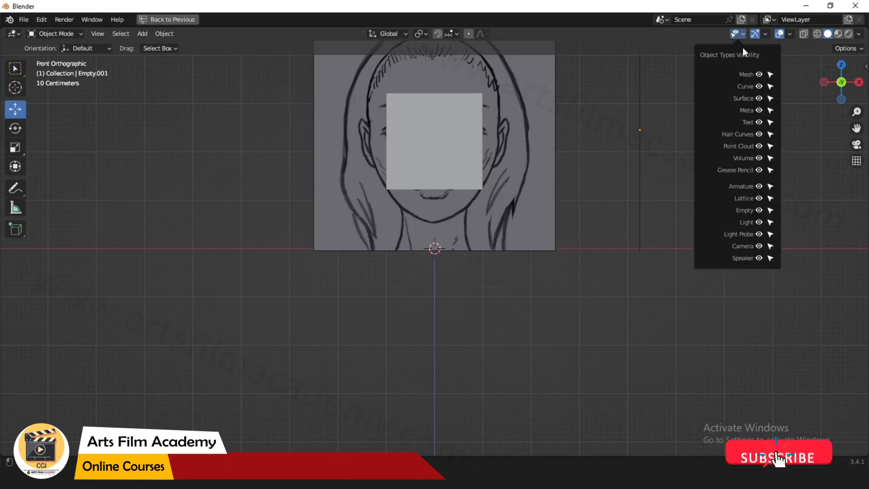
left_click(759, 211)
left_click(759, 210)
left_click(759, 210)
left_click(759, 210)
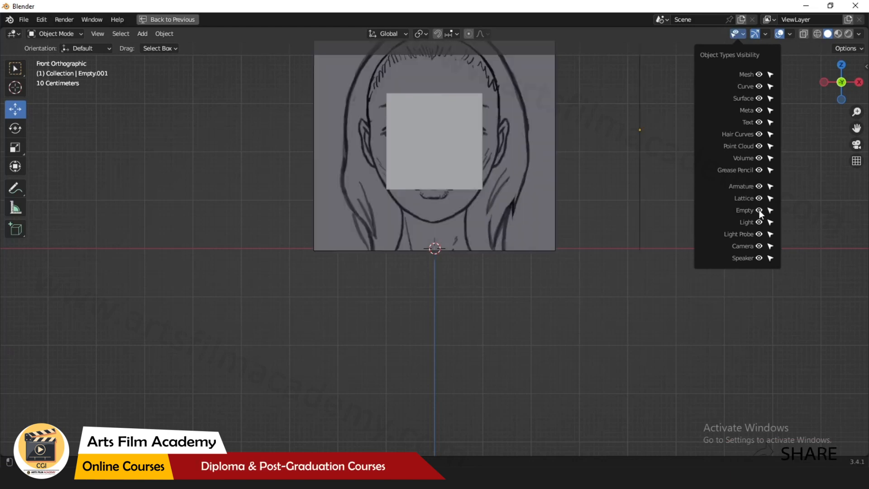
left_click(759, 211)
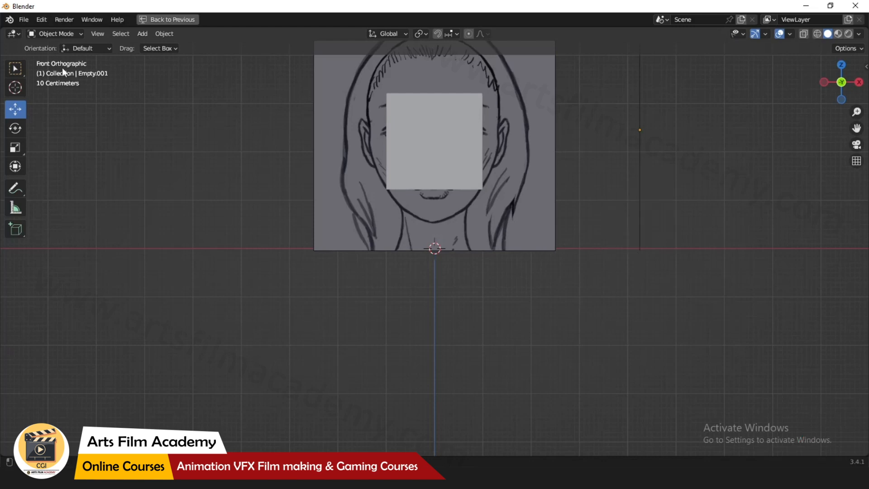
key("ctrl+space")
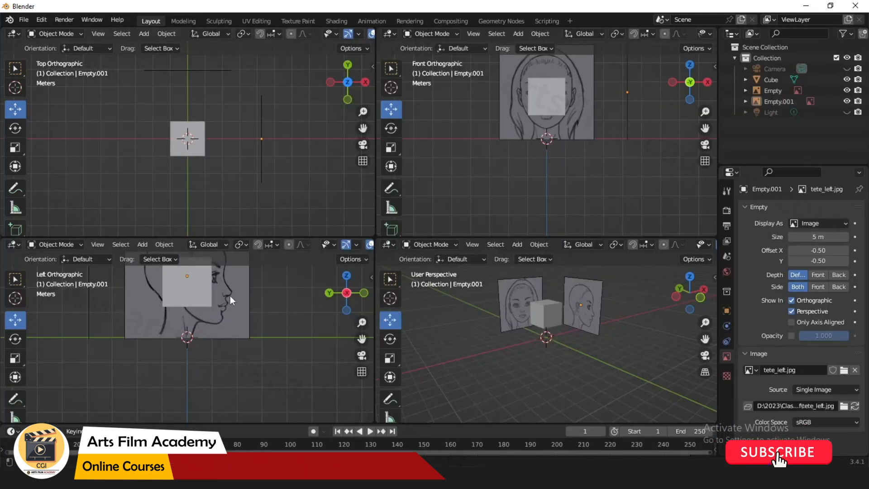
left_click_drag(276, 323, 238, 371)
left_click(264, 395)
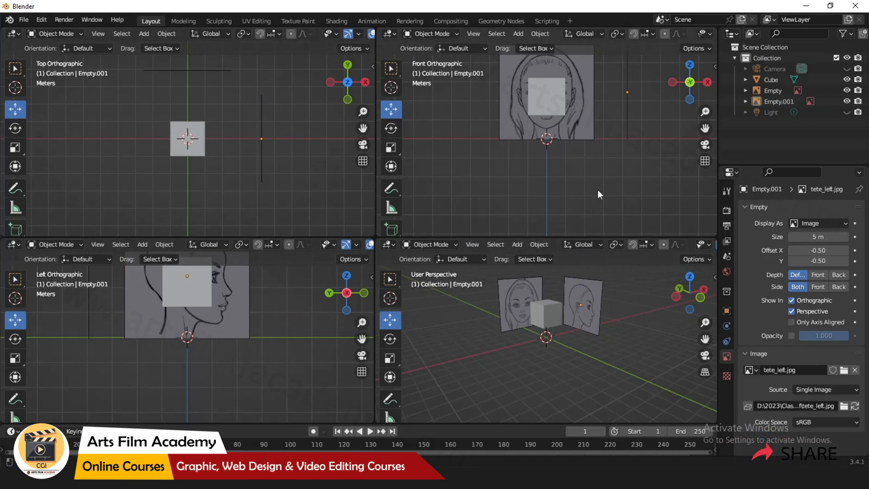
key("ctrl+space")
left_click(742, 34)
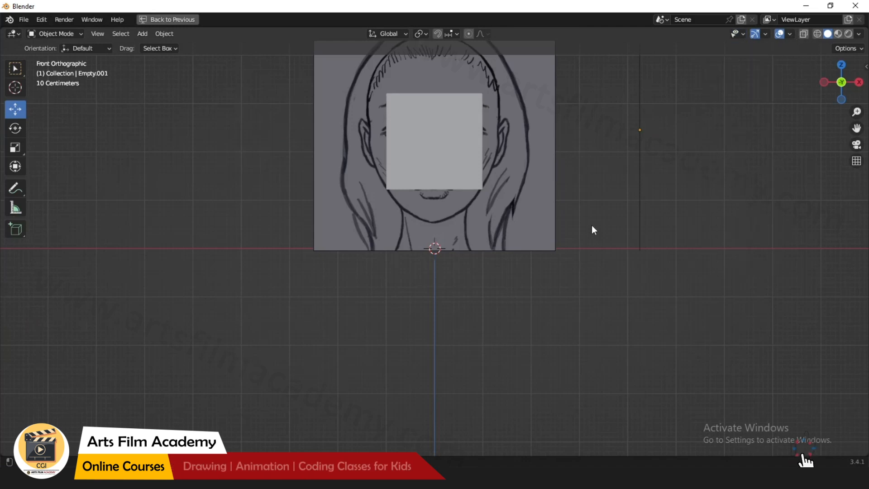
key("ctrl+space")
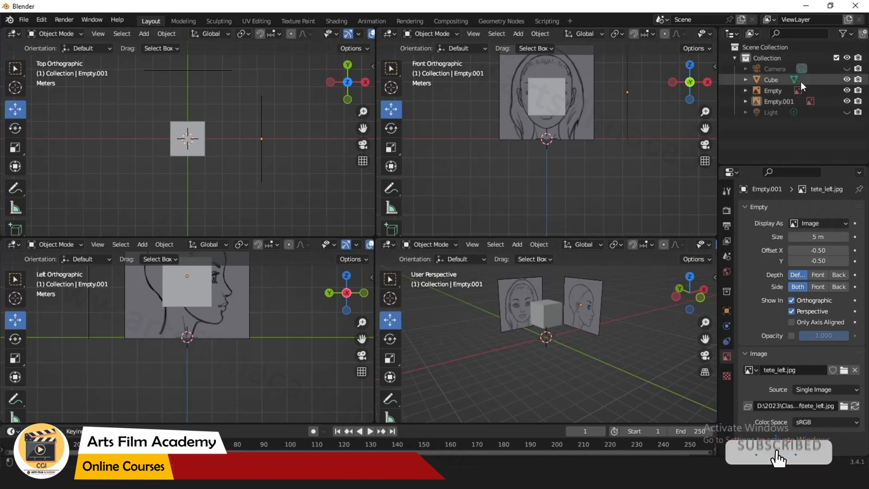
key("ctrl+space")
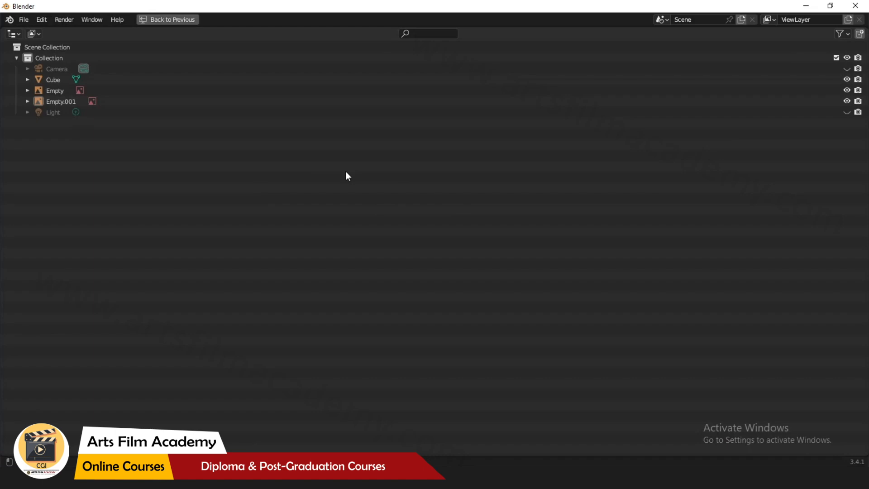
key("ctrl+alt+space")
Enable the Selectable restriction toggle in the Outliner and make both reference image empties unselectable.
left_click(843, 35)
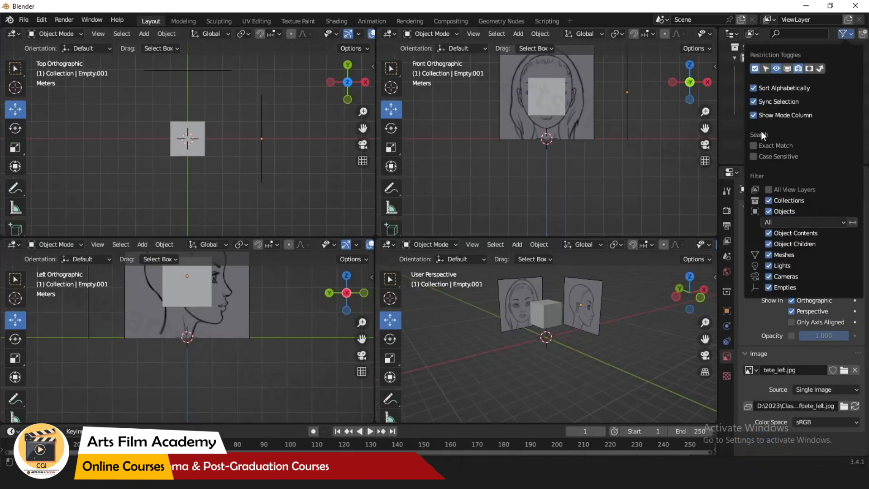
left_click(767, 68)
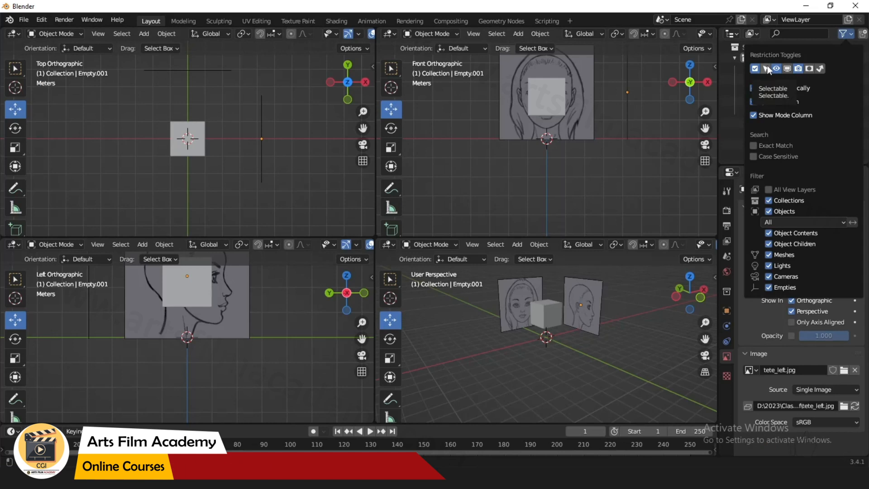
left_click(845, 34)
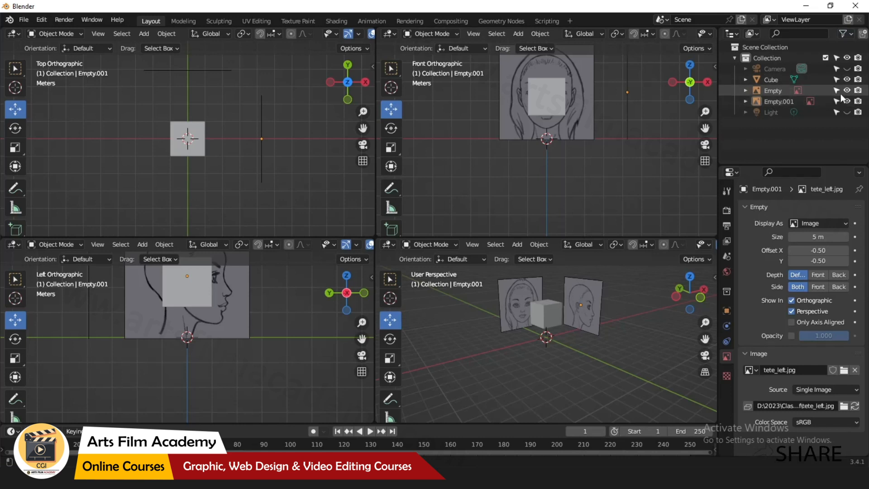
left_click_drag(837, 92, 835, 102)
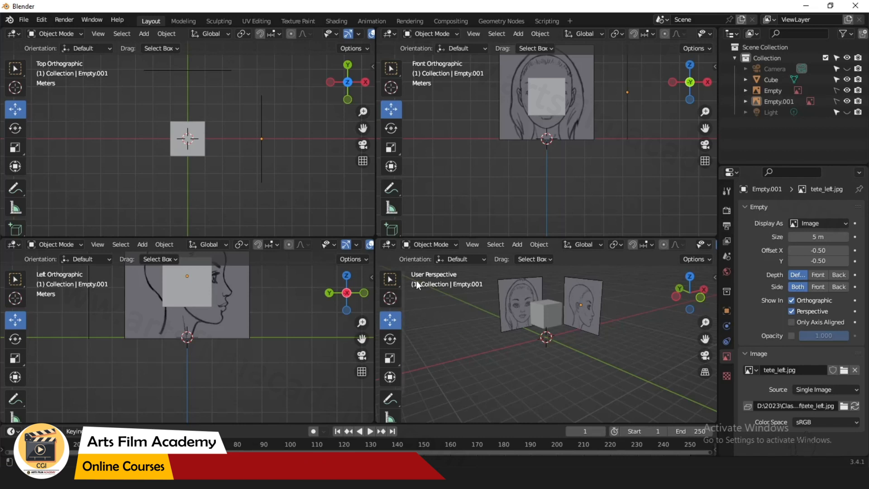
Hide the front reference image in perspective views by turning off its Perspective display option.
middle_click_drag(602, 351, 567, 330)
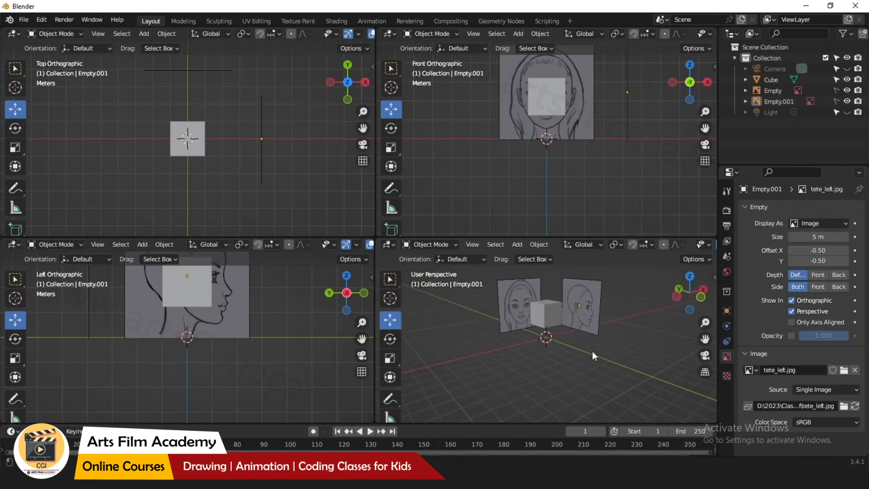
left_click(774, 91)
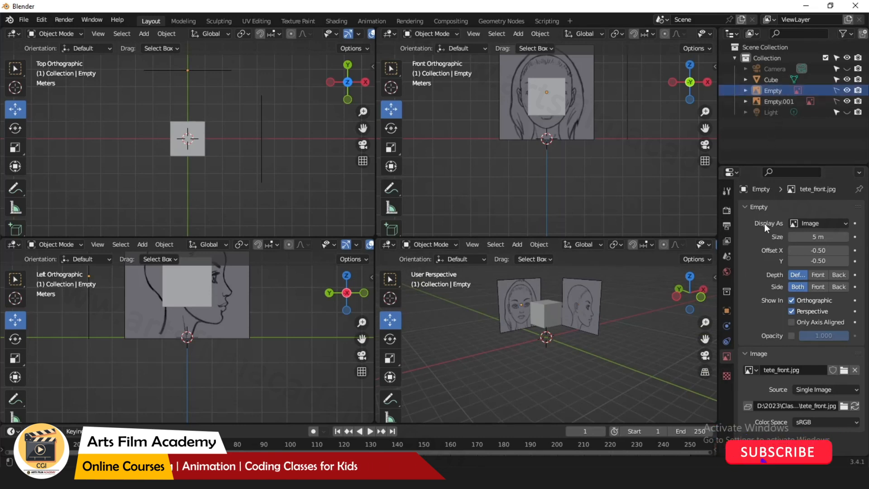
left_click(791, 311)
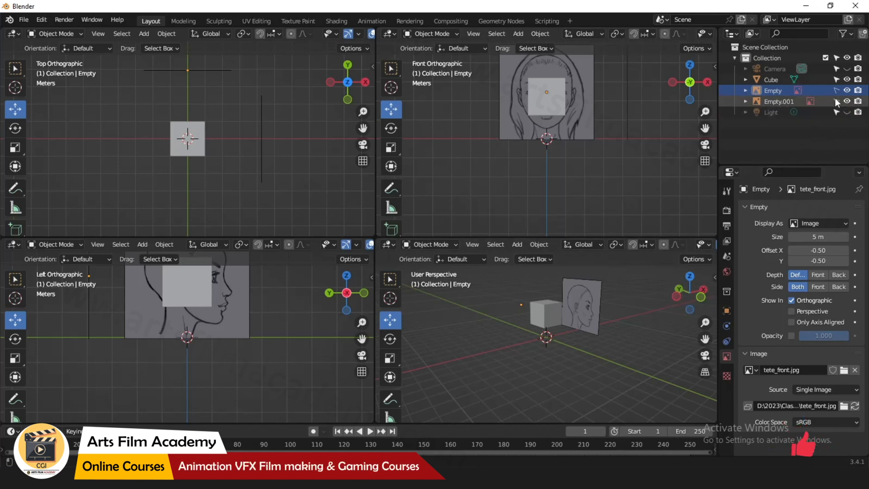
Turn off the Perspective display option for the side reference image so it shows only in orthographic views.
left_click(780, 101)
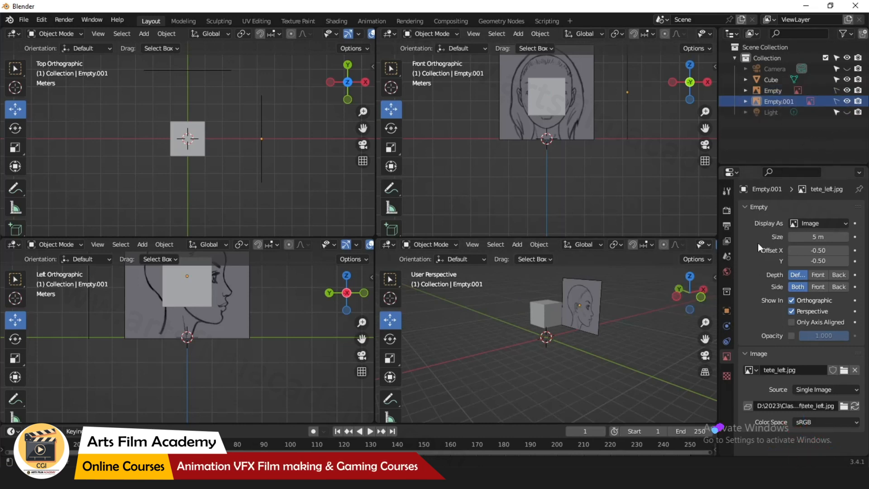
left_click(790, 312)
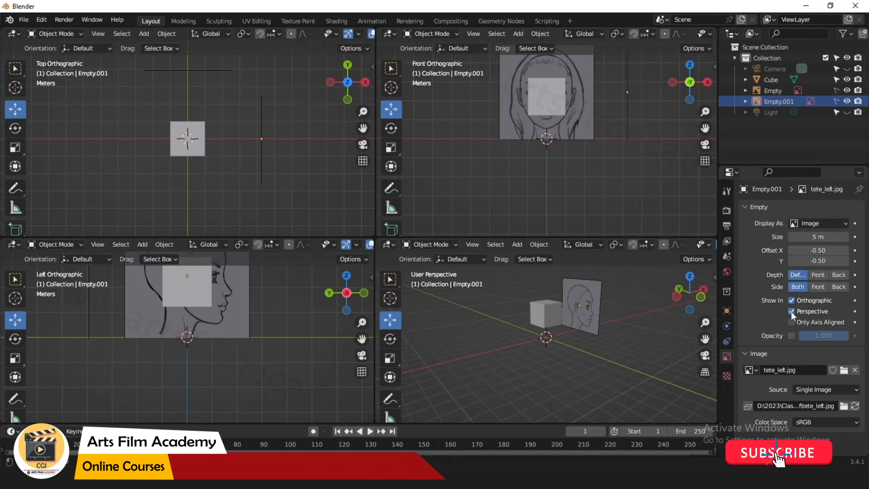
left_click(791, 311)
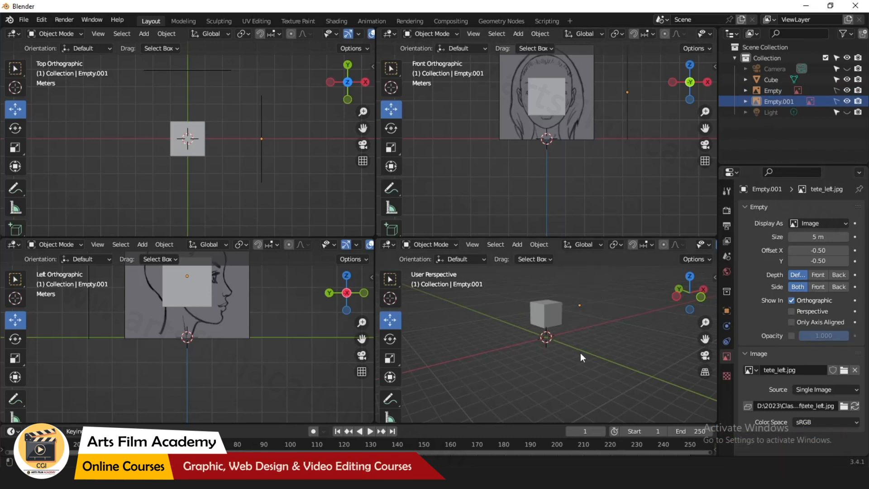